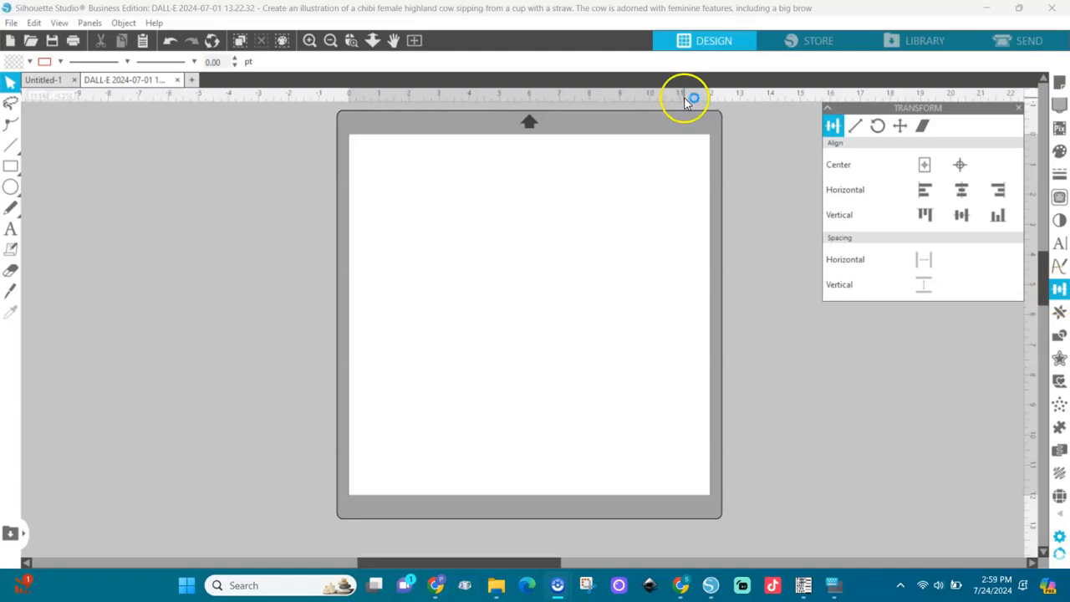
left_click(91, 23)
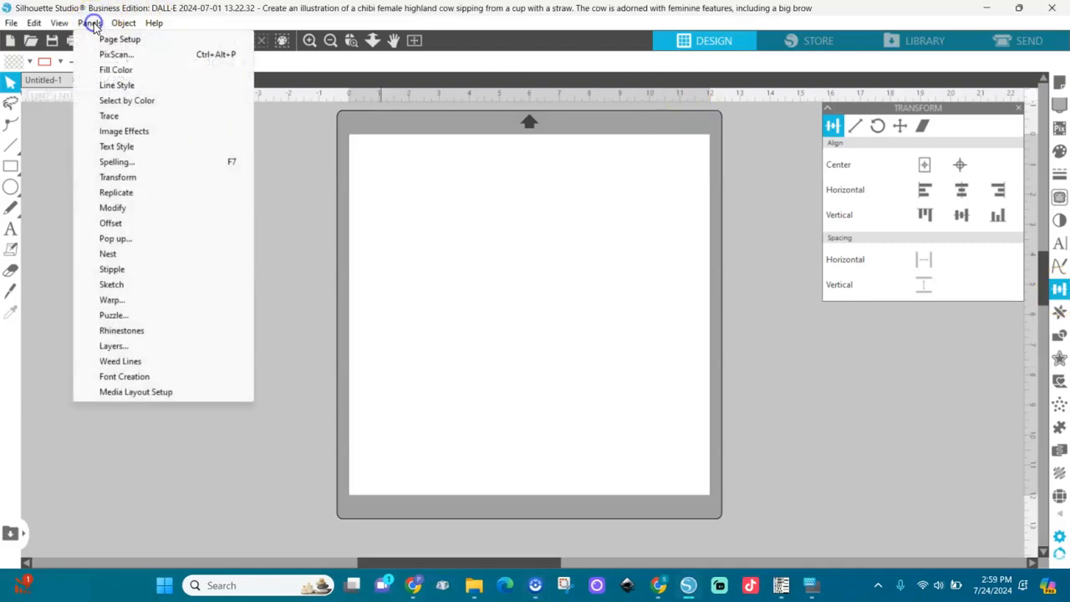
left_click(113, 177)
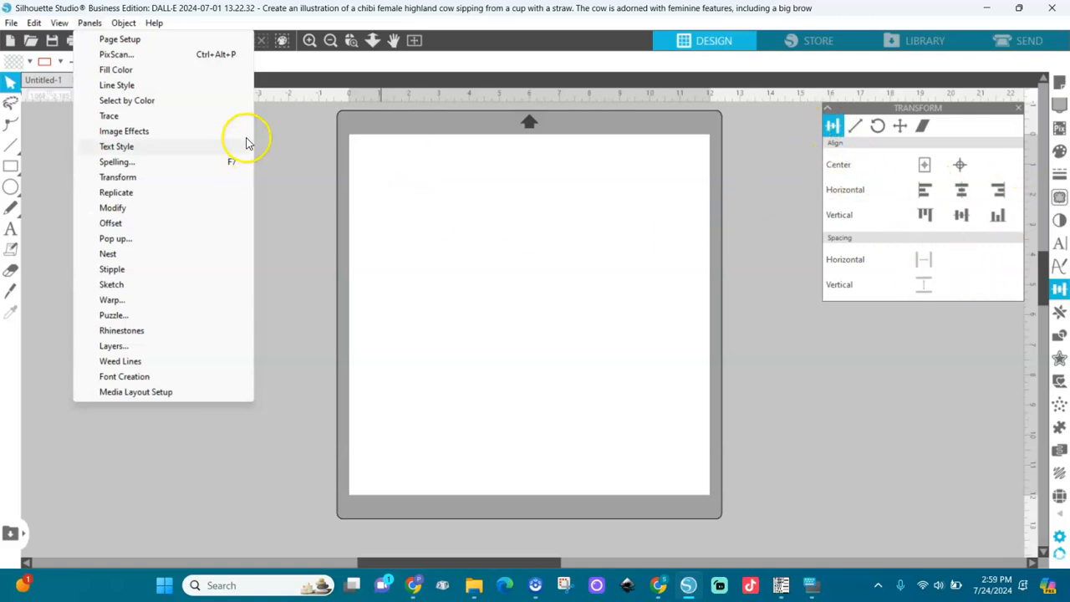
left_click(280, 176)
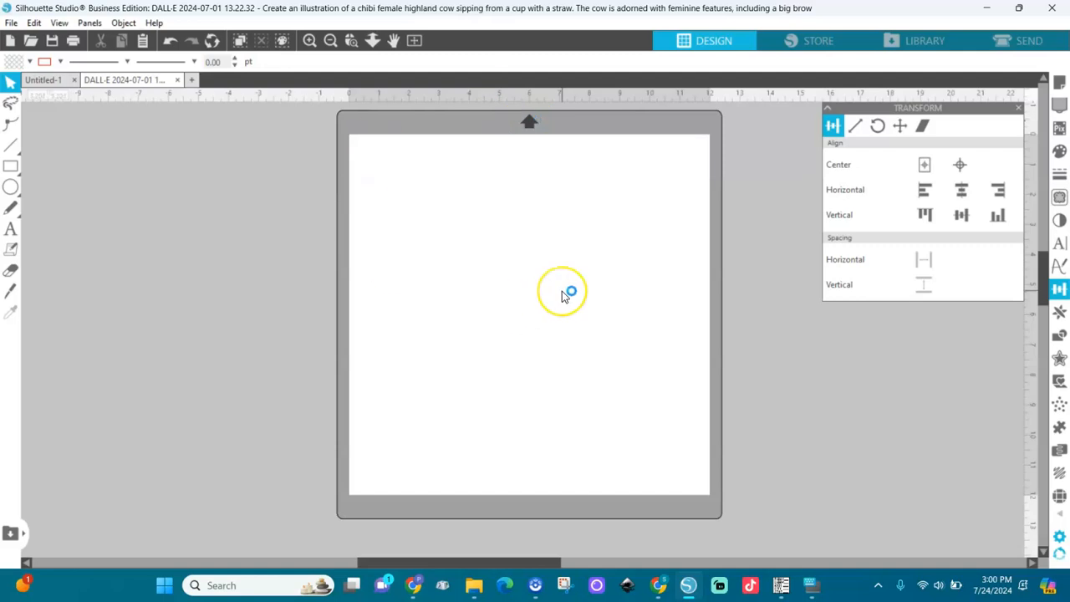
Step: Draw a circle about 3.01 in wide in the empty area beside the page and convert it to a path
left_click(10, 185)
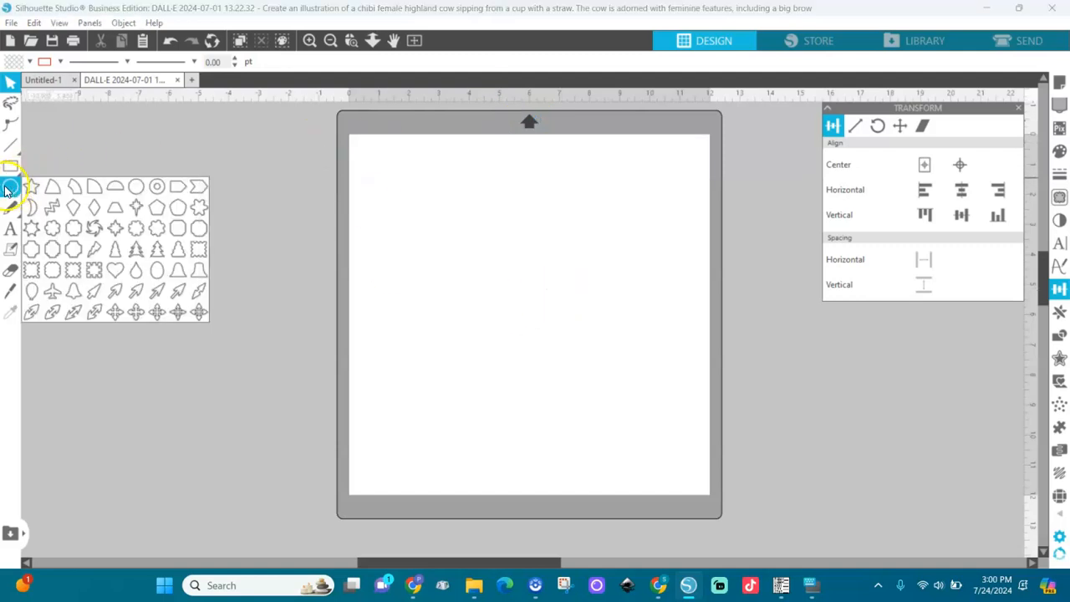
left_click_drag(164, 333, 197, 365)
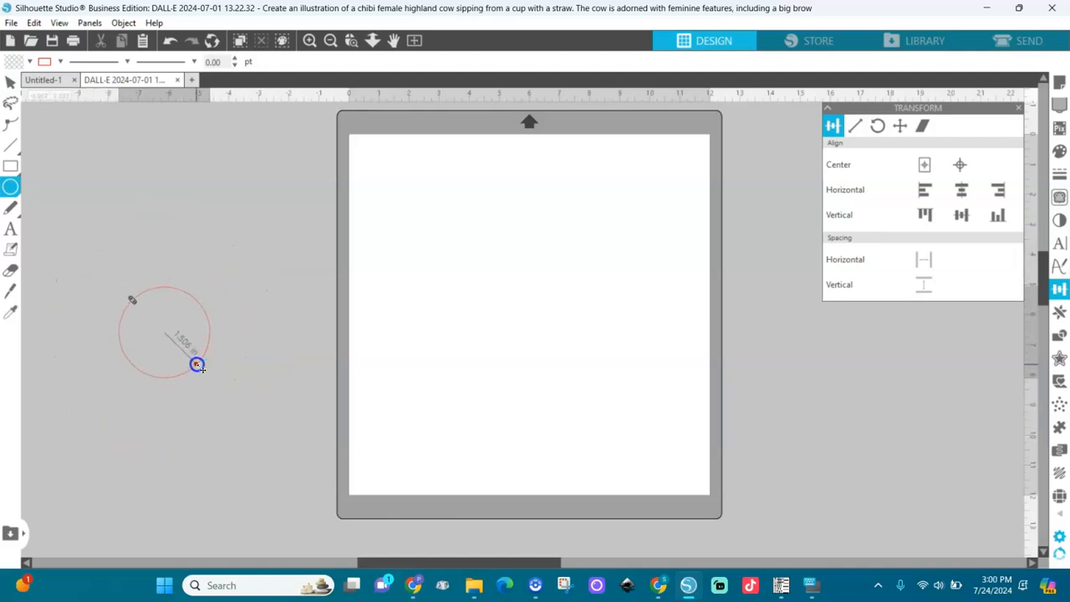
right_click(196, 365)
left_click(251, 256)
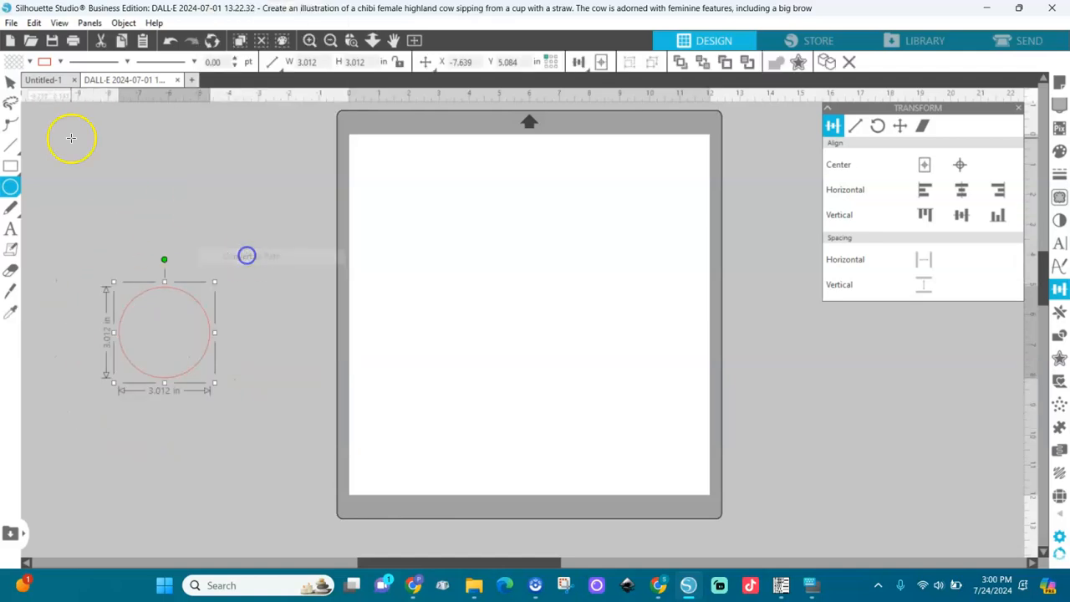
Step: Give the circle a blue fill with no outline color and center it on the page
left_click(31, 62)
left_click(32, 83)
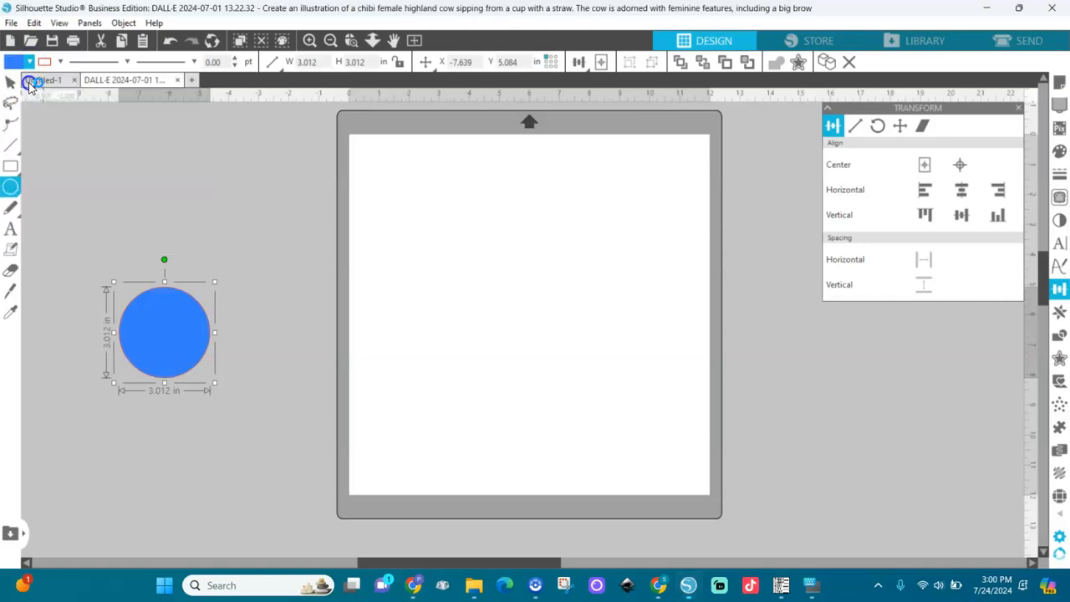
left_click(58, 63)
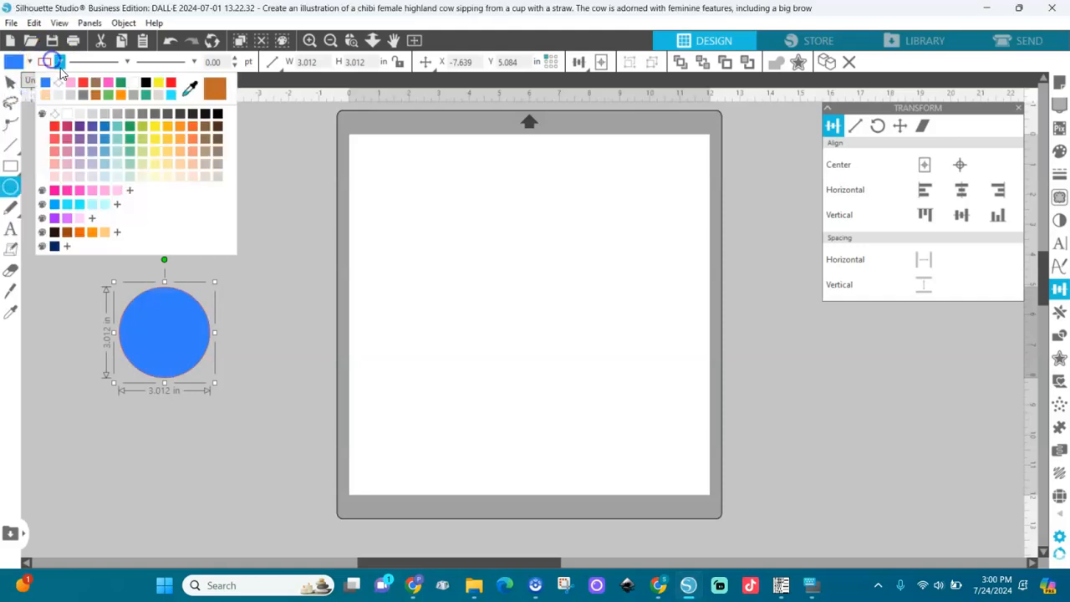
left_click(59, 82)
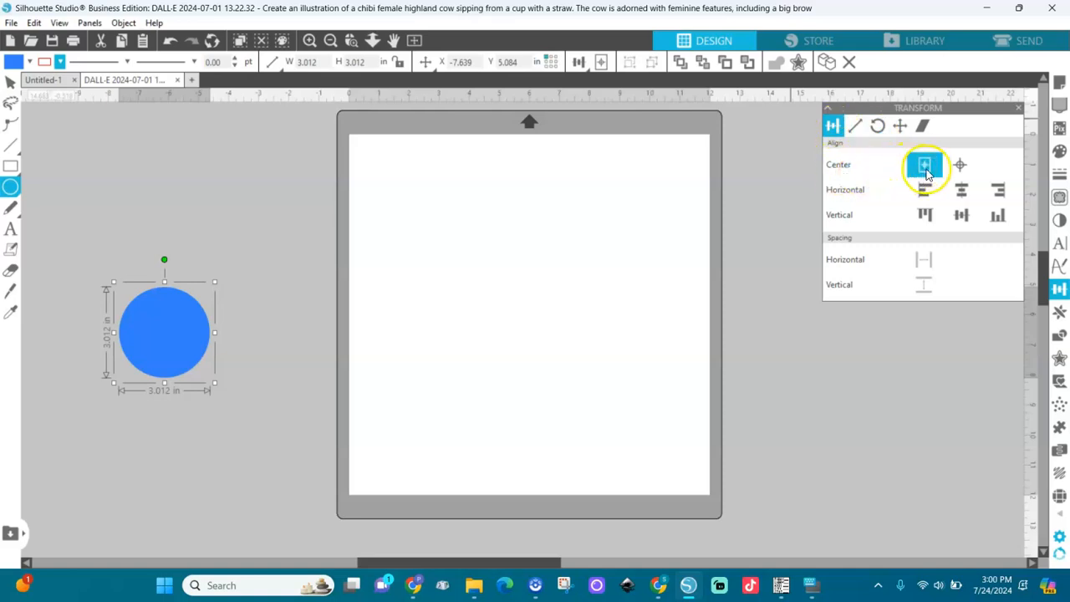
left_click(601, 63)
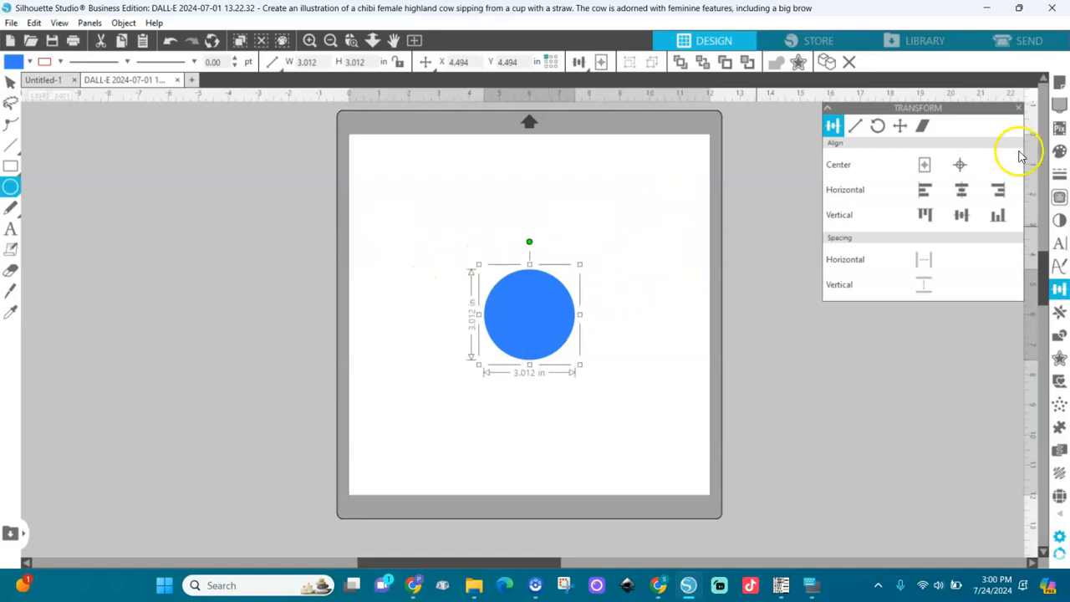
Step: Set the page's media size to Letter (8.500 x 11.000 in)
left_click(1059, 82)
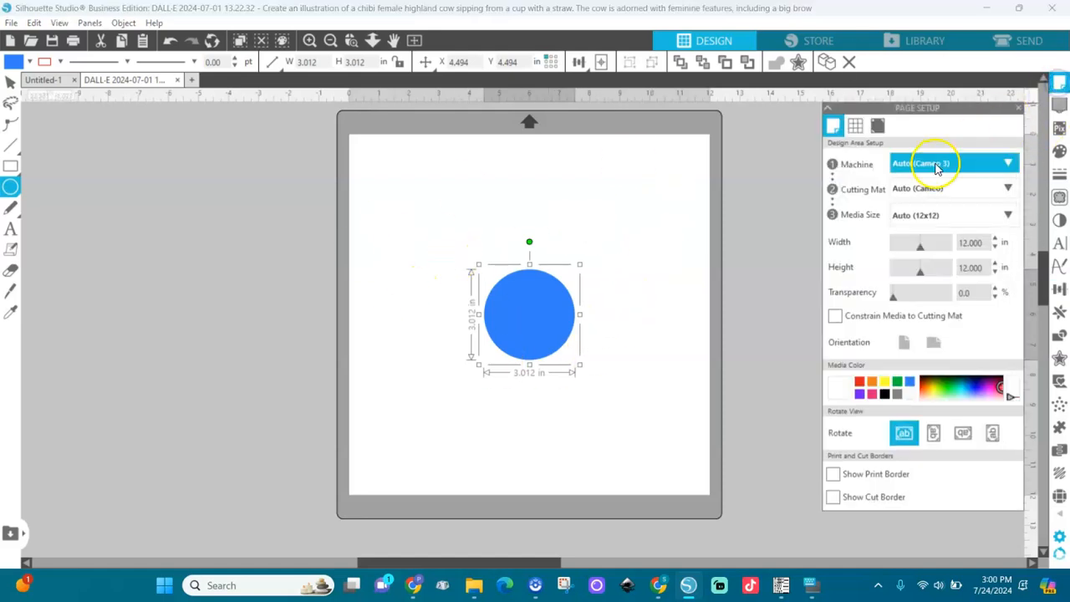
left_click(961, 217)
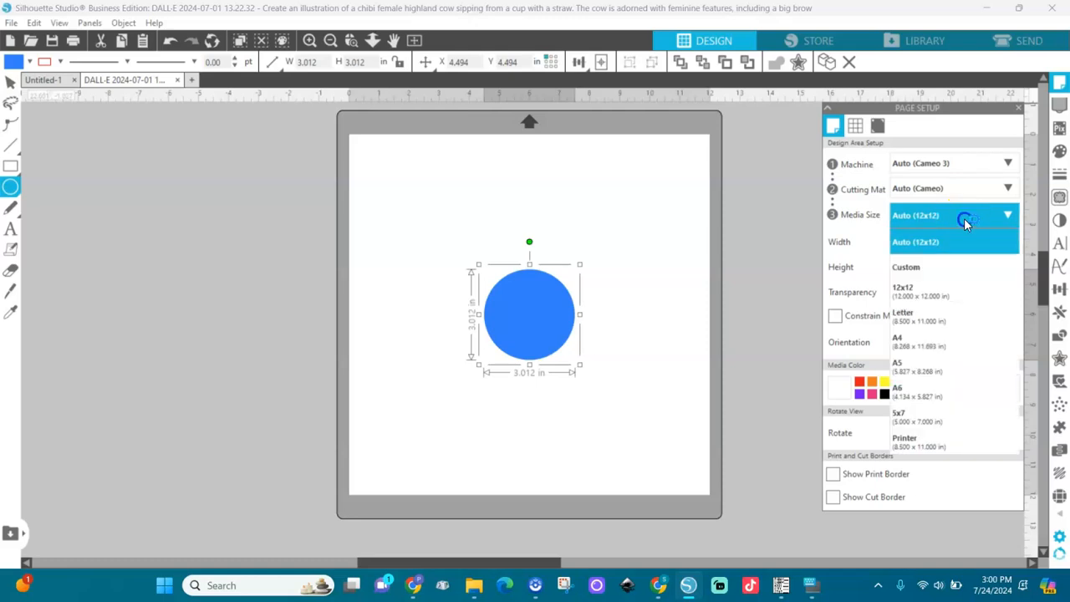
left_click(914, 322)
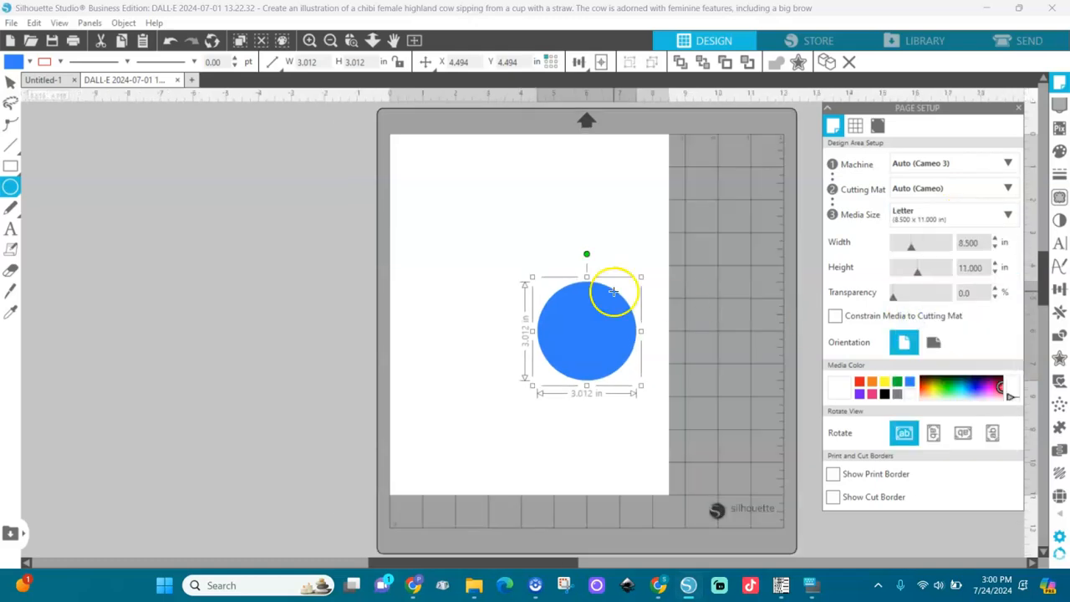
Step: Reselect the blue circle and center it on the Letter page
left_click(15, 98)
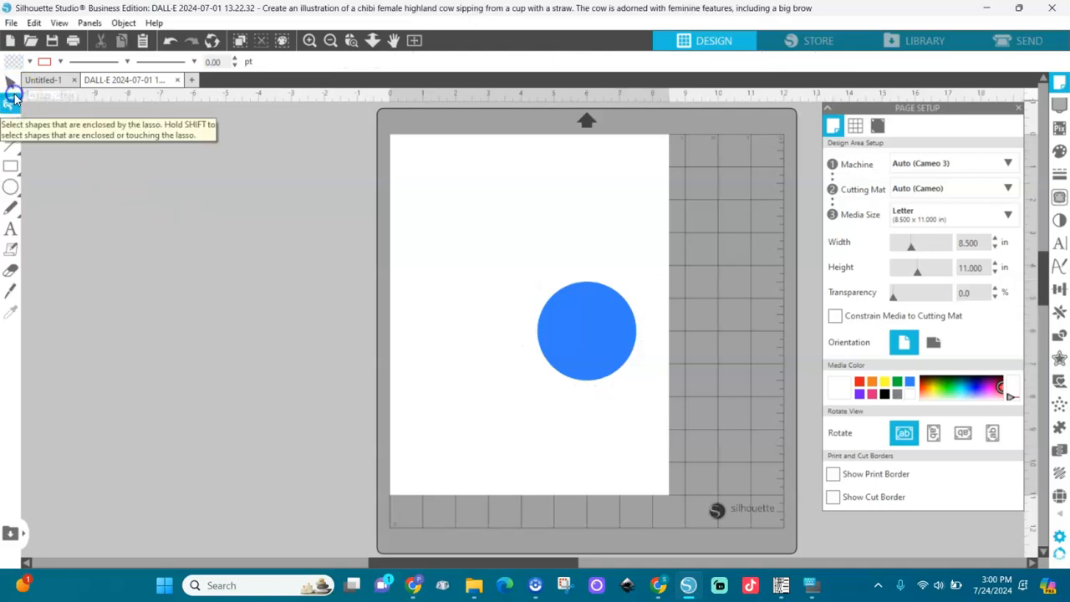
left_click(10, 84)
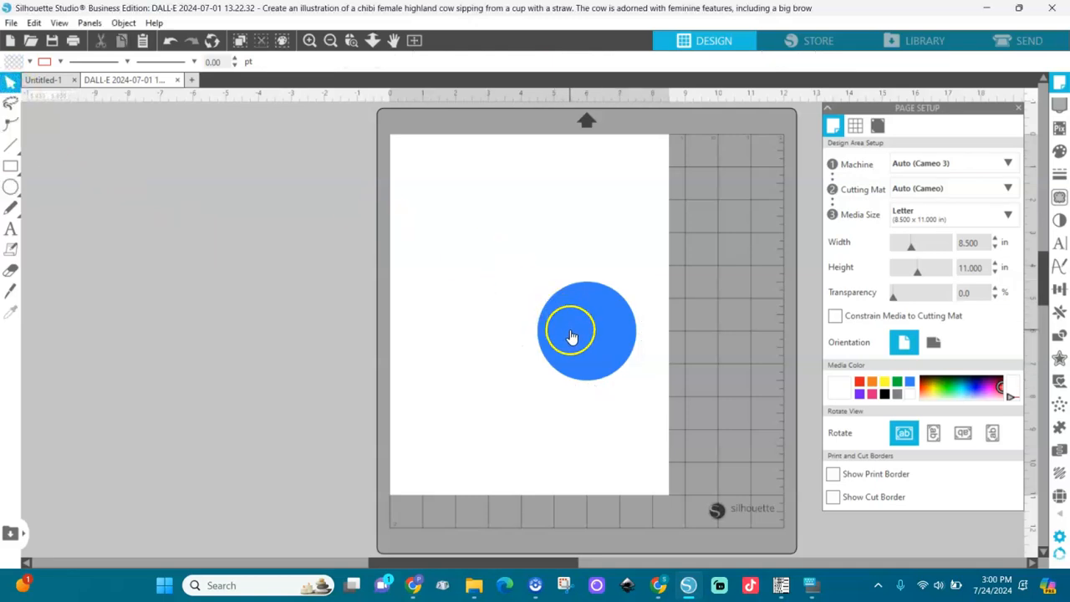
left_click(571, 333)
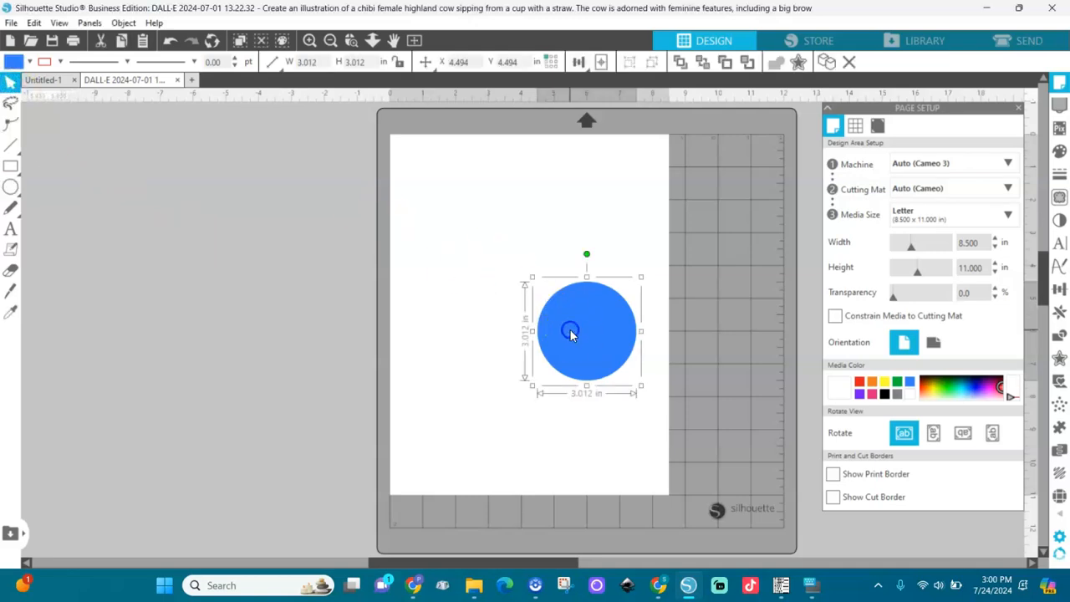
left_click(601, 65)
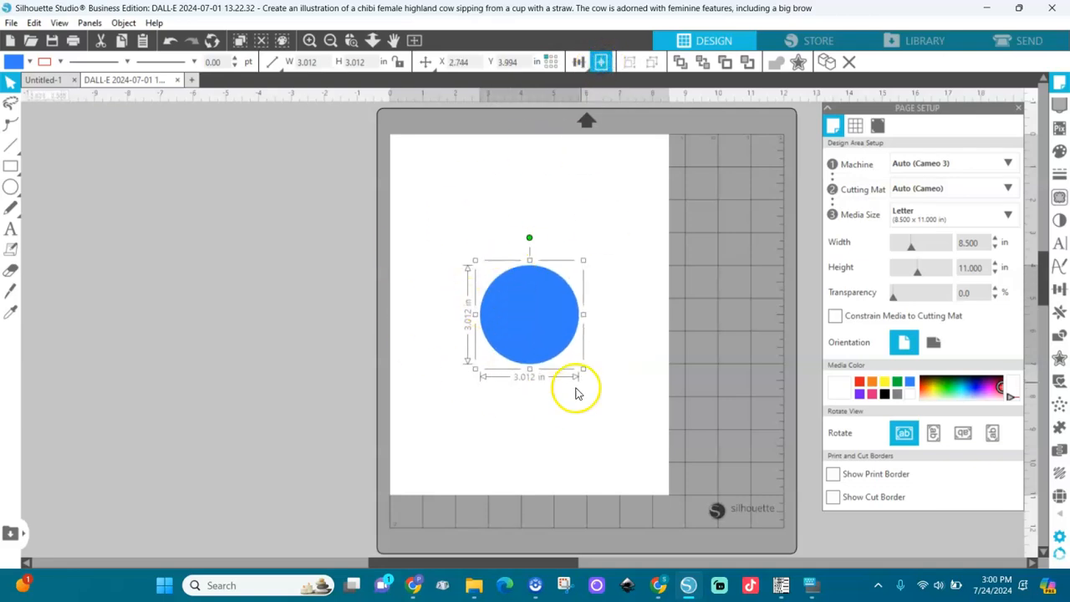
left_click(589, 60)
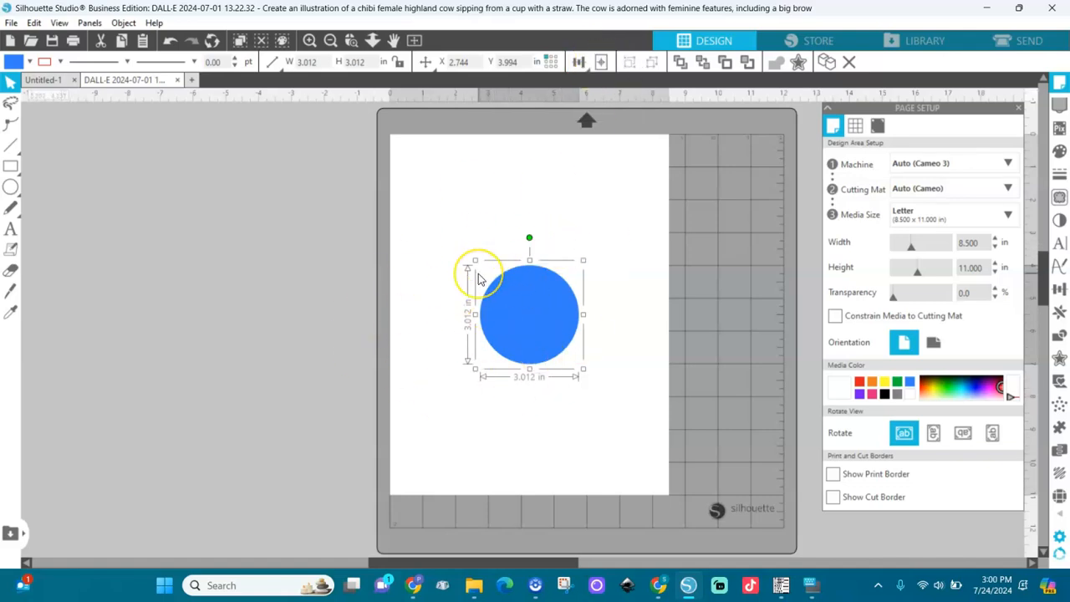
Step: Move the blue circle off the page, center it on the page again, and show the Transform align options
left_click_drag(541, 306, 38, 279)
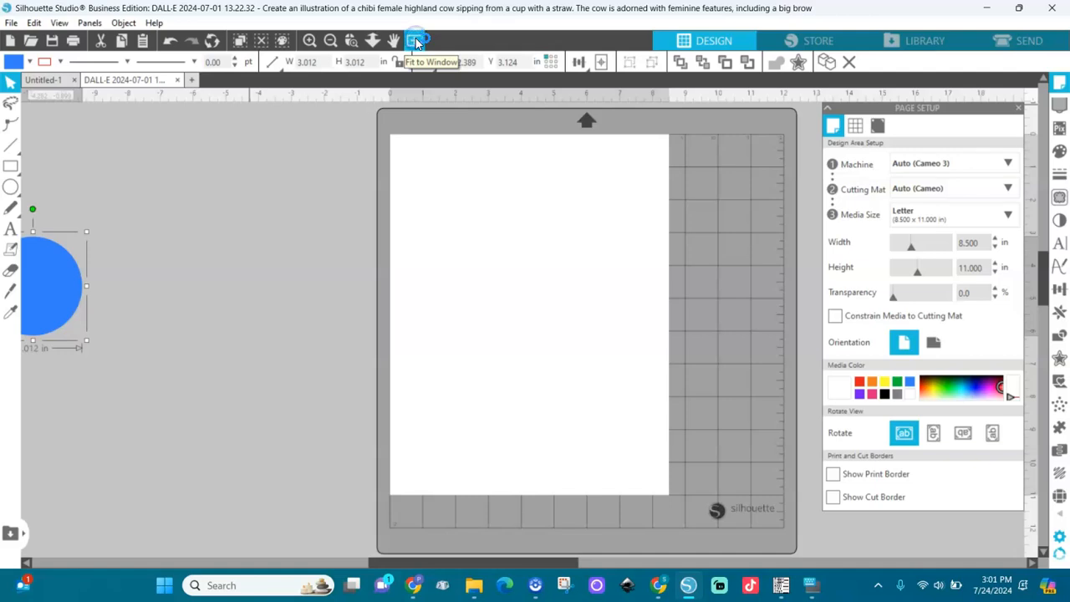
left_click(600, 64)
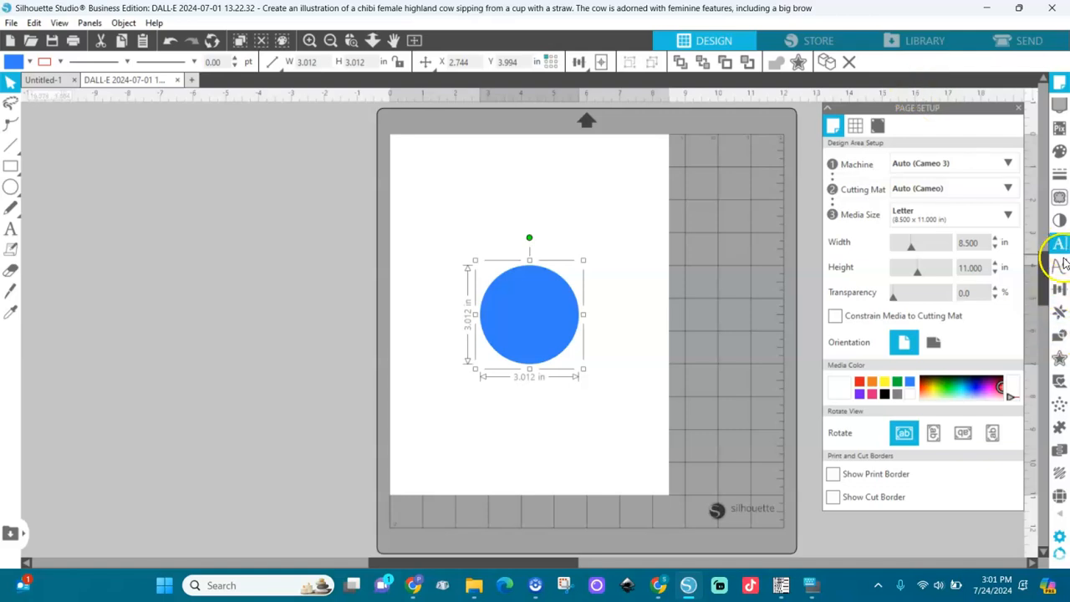
left_click(1060, 289)
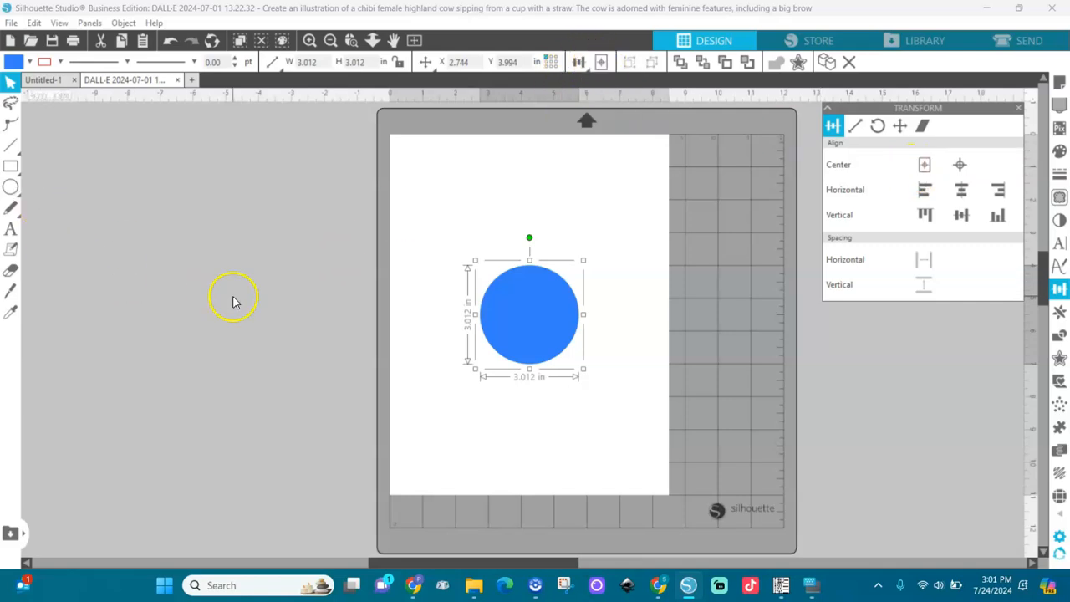
Step: Duplicate the blue circle into the area beside the page and scale the copy down to about 1.16 in
left_click_drag(513, 345, 272, 342)
left_click(285, 334)
left_click(328, 364)
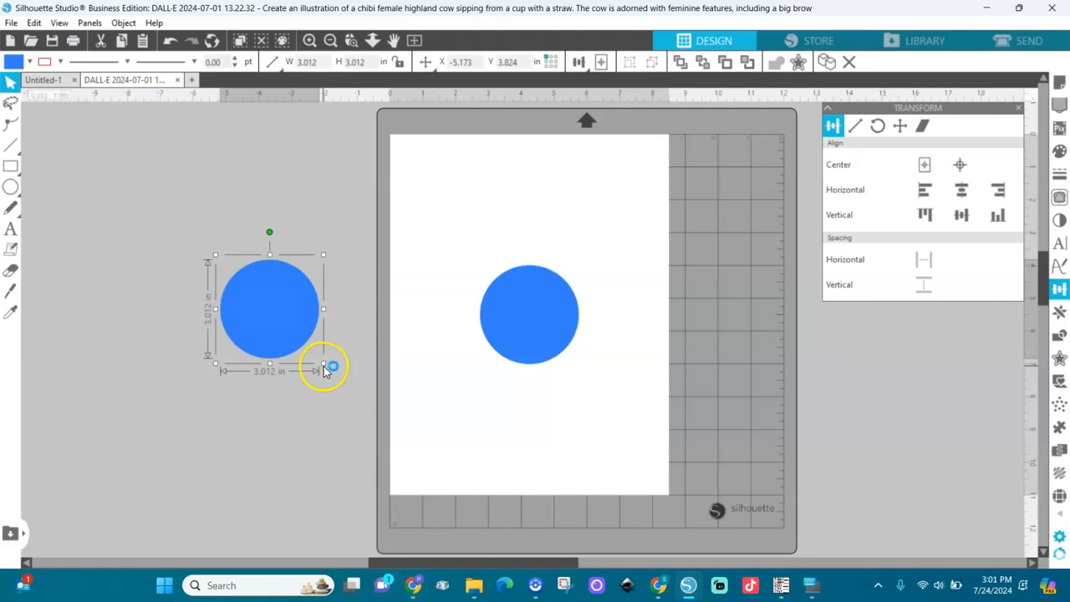
left_click_drag(322, 365, 264, 307)
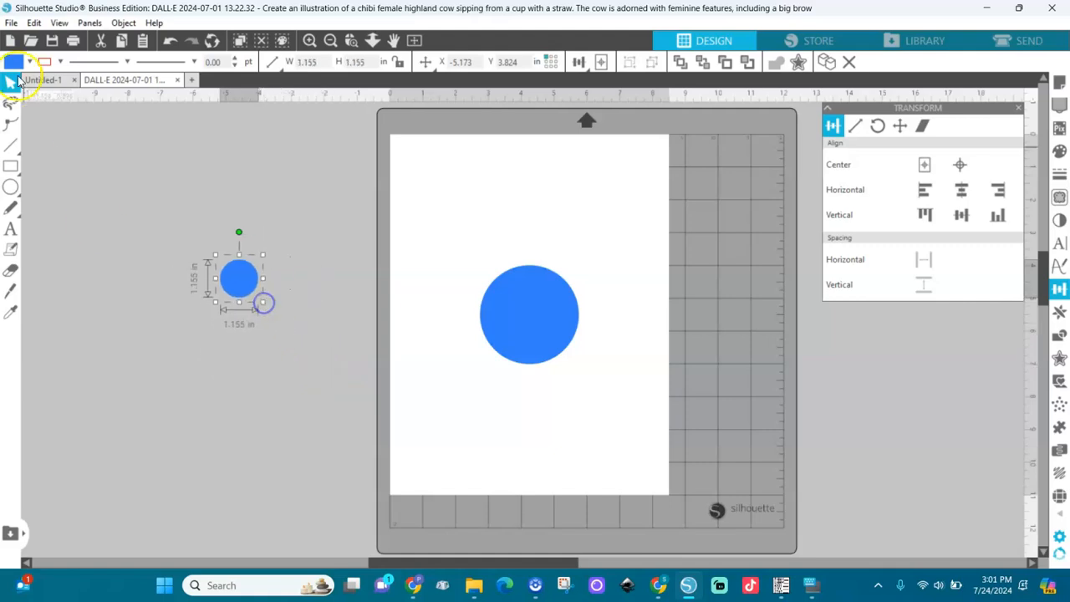
Step: Fill the small circle with red and move the large blue circle off the page to just below it
left_click(22, 61)
left_click(53, 84)
left_click(389, 313)
left_click_drag(554, 332, 261, 427)
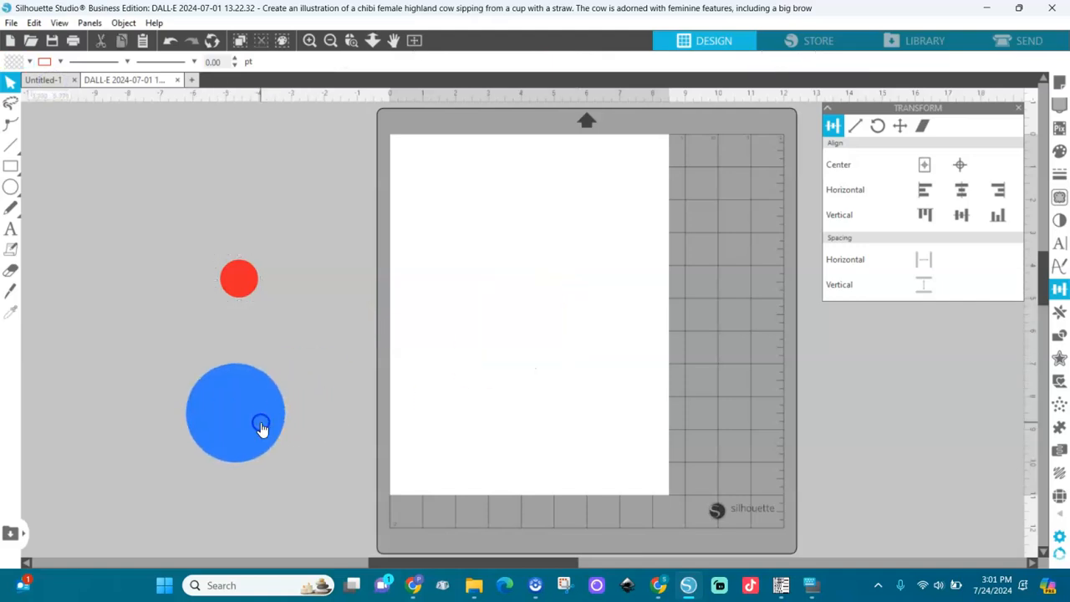
Step: Select the red and blue circles together and center them on each other
left_click_drag(165, 198, 360, 505)
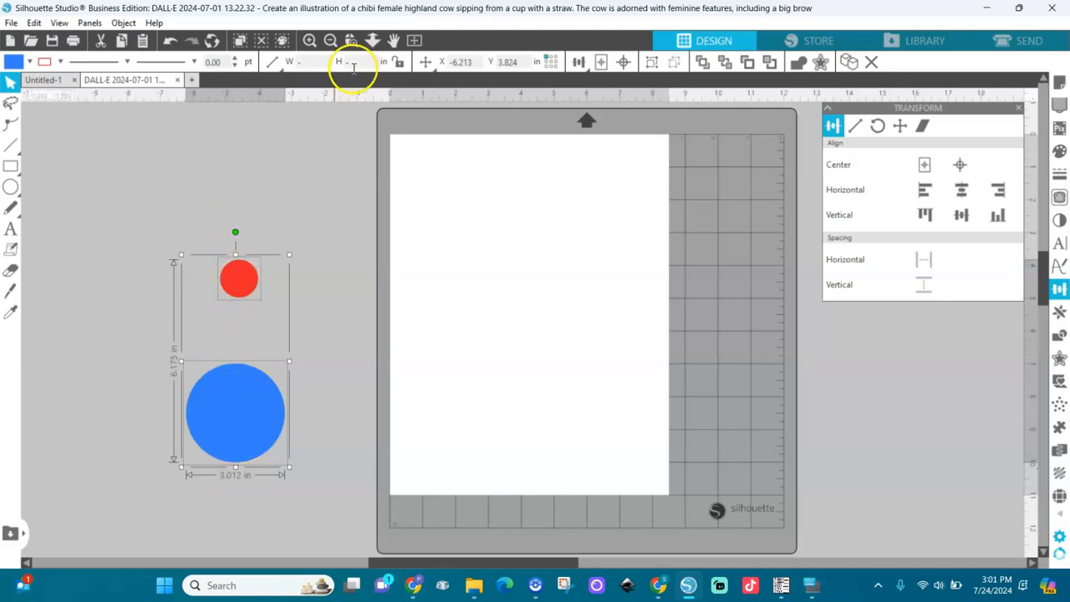
left_click(625, 62)
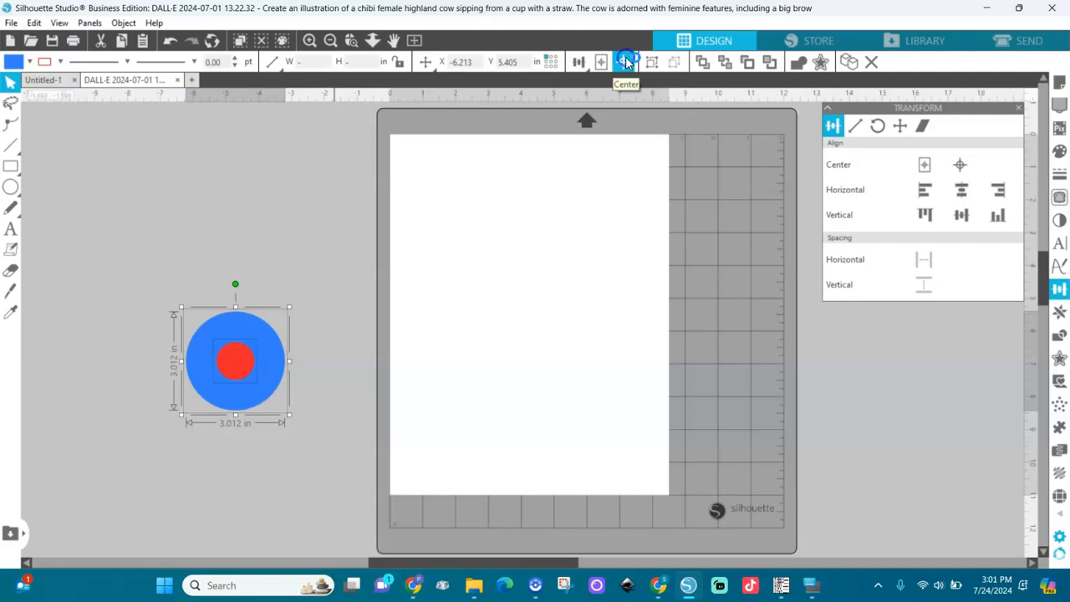
left_click(322, 219)
left_click(267, 366)
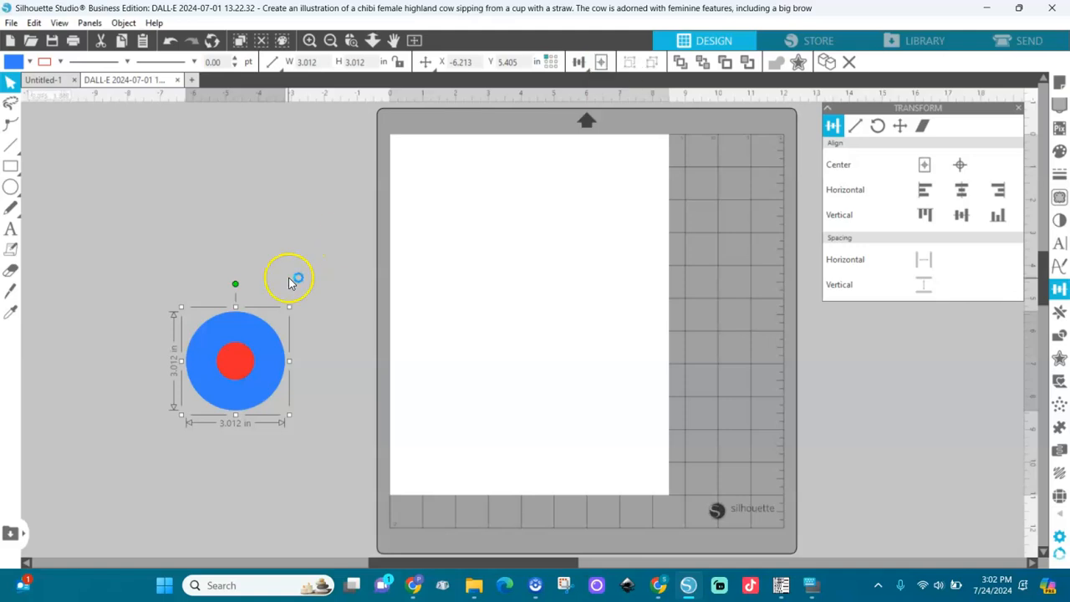
left_click_drag(339, 254, 141, 477)
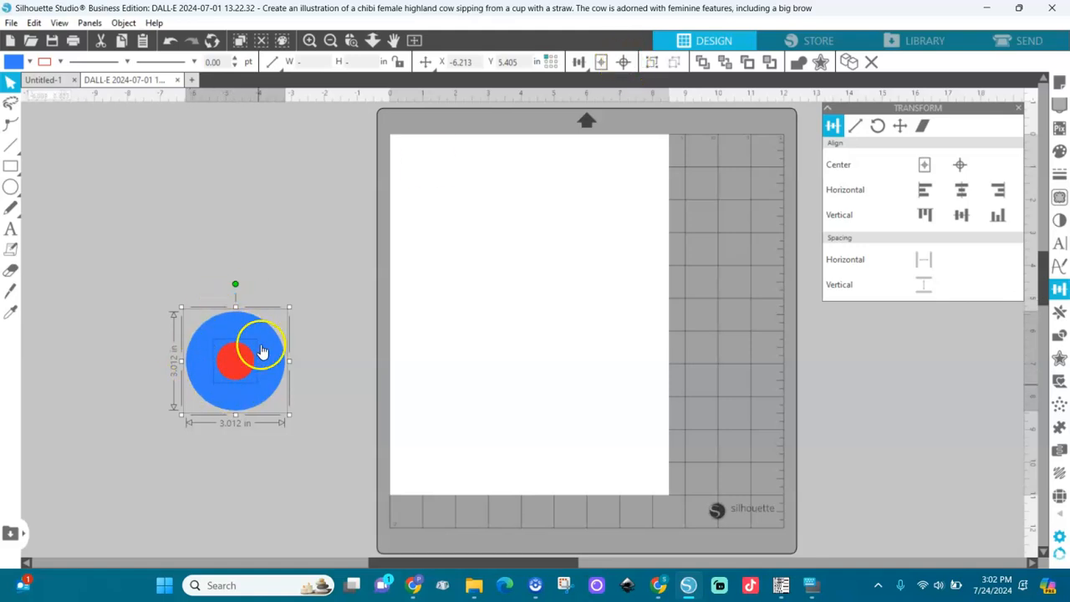
left_click(310, 327)
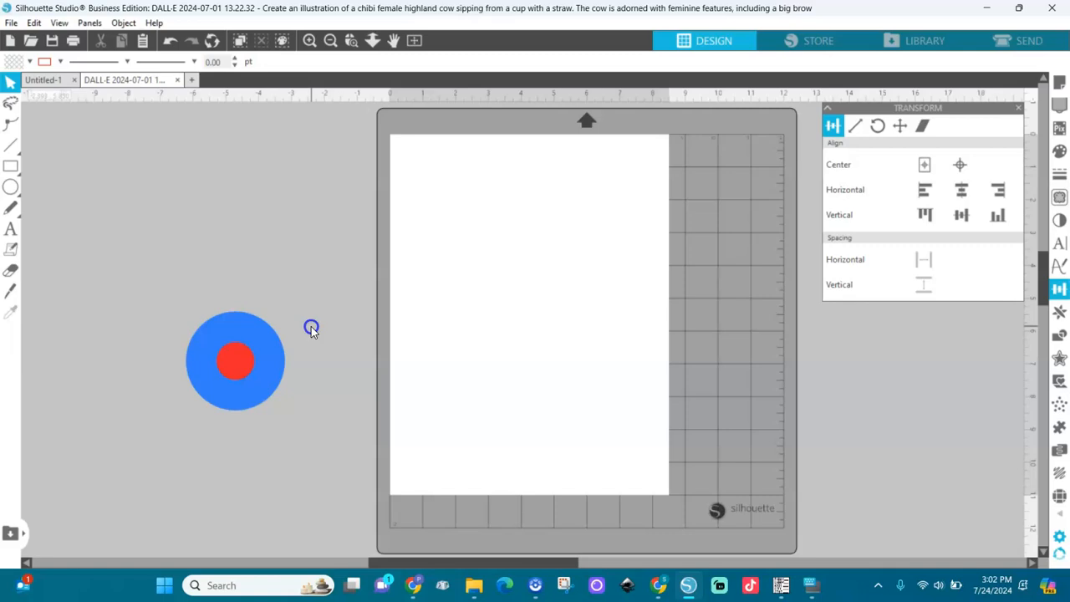
left_click(229, 364)
left_click(224, 323)
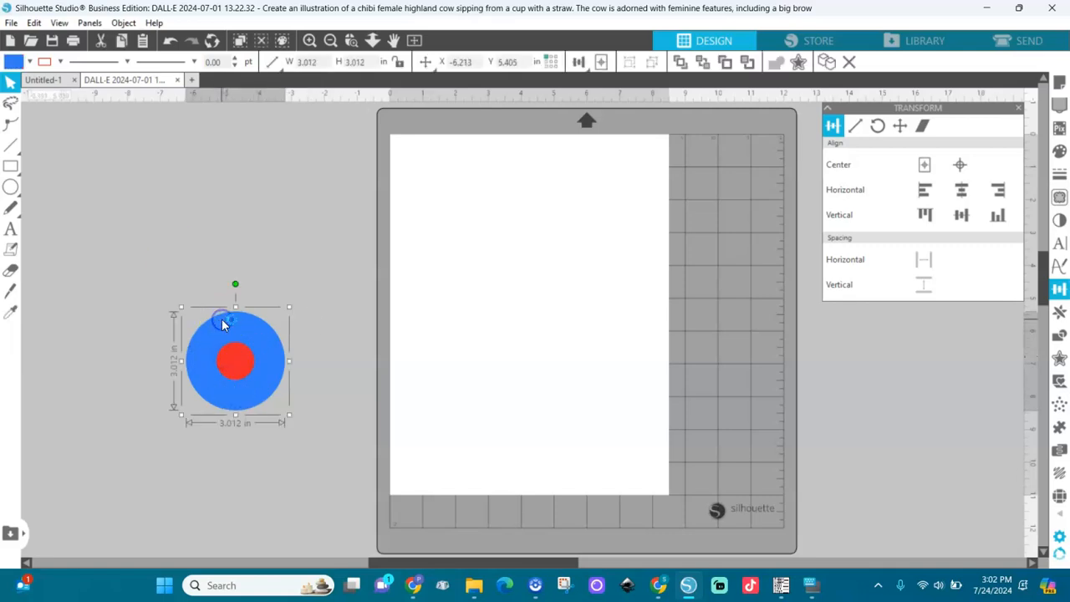
left_click(96, 198)
Step: Draw a rectangle about 2.93 x 3.04 in above the circles and fill it with light pink
left_click(10, 165)
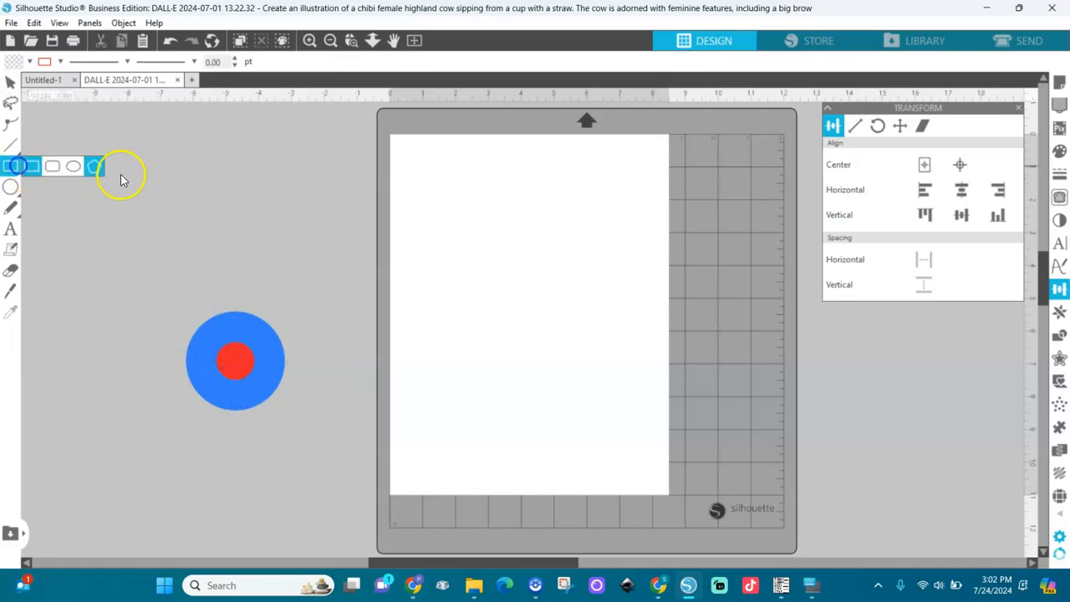
mouse_move(148, 185)
left_mouse_down()
mouse_move(179, 228)
mouse_move(246, 263)
mouse_move(248, 291)
left_mouse_up()
left_click(33, 62)
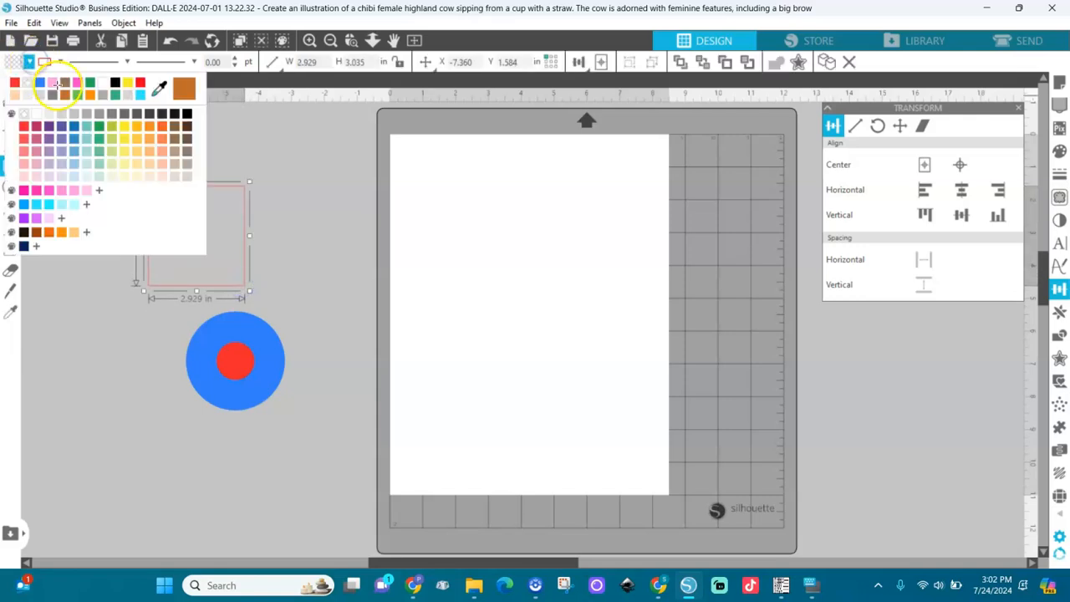
left_click(52, 82)
Step: Select the red circle and the pink rectangle together and center them on each other
left_click(11, 81)
left_click(239, 361)
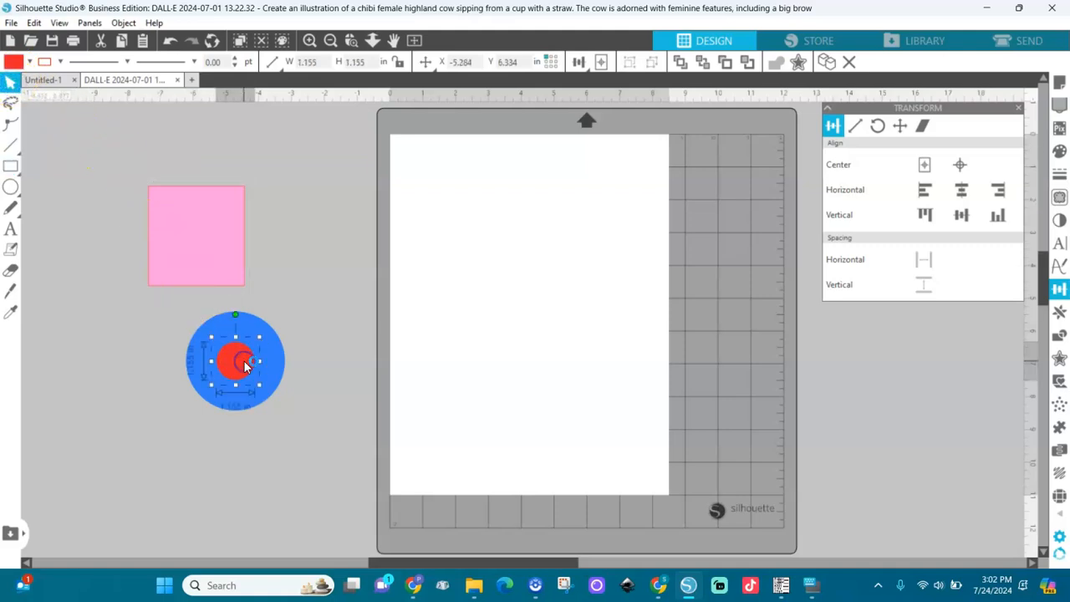
left_click(201, 256, "shift")
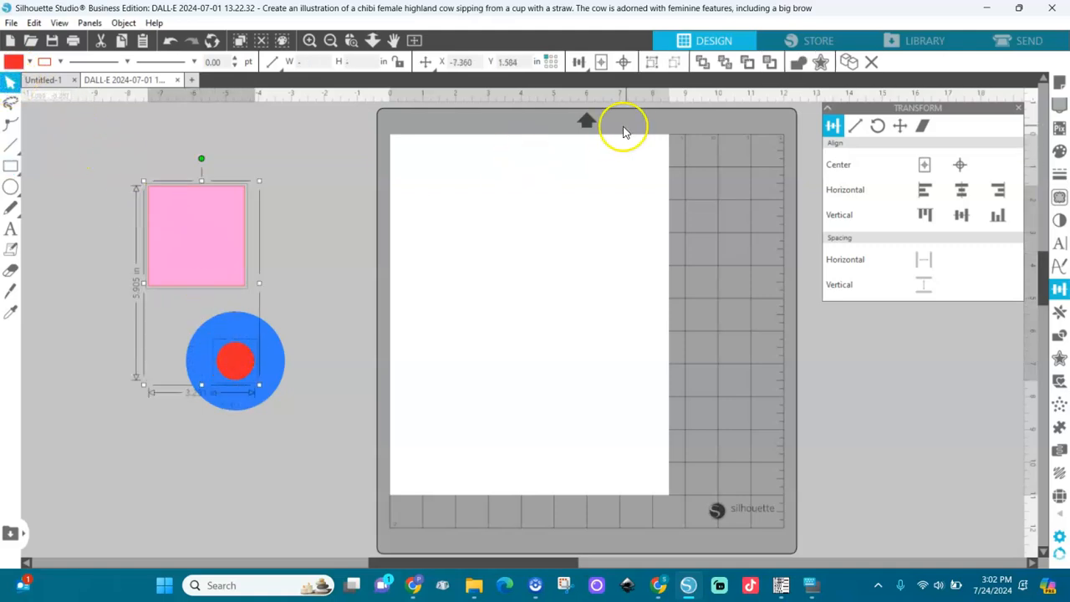
left_click(621, 65)
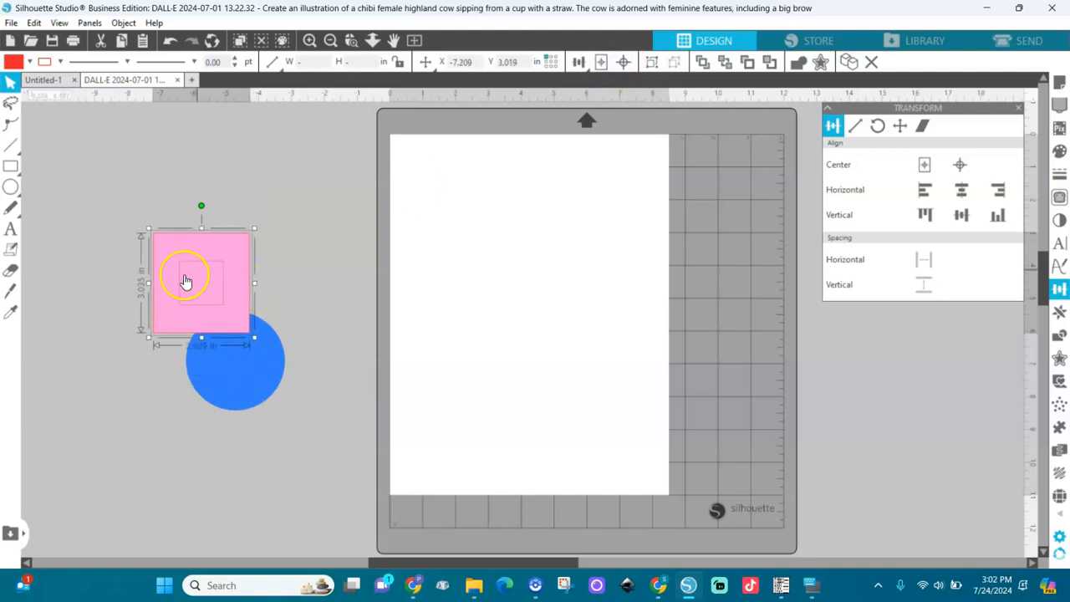
Step: Send the pink rectangle behind both circles, then select all three shapes and center them on each other
left_click(230, 282)
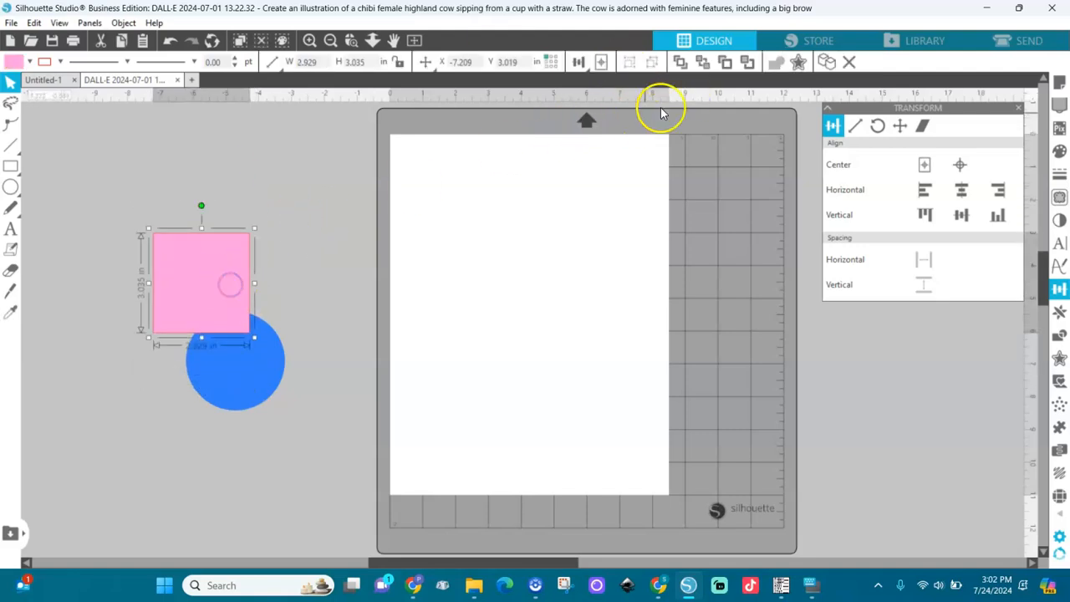
left_click(682, 65)
left_click_drag(355, 174, 62, 476)
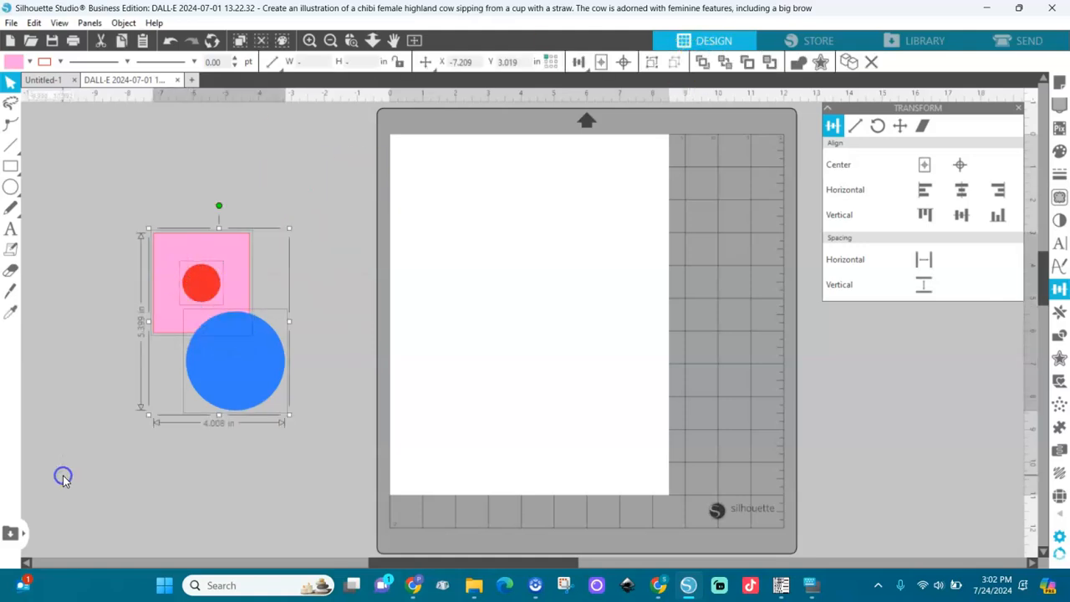
left_click(624, 63)
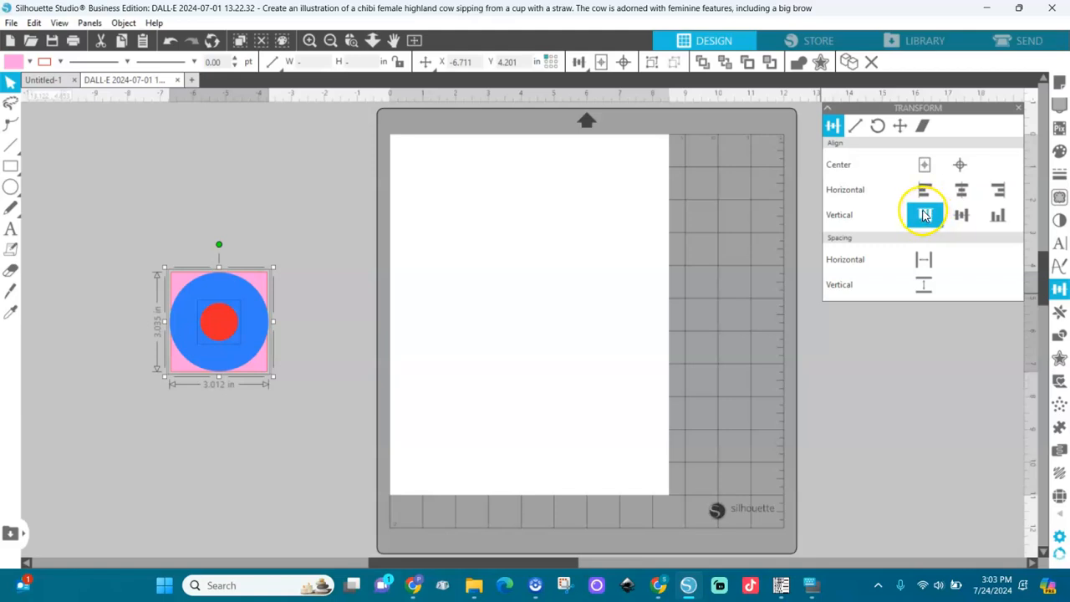
Step: Move the pink rectangle away from the circles and align it to the left and top edges of the page
left_click(987, 220)
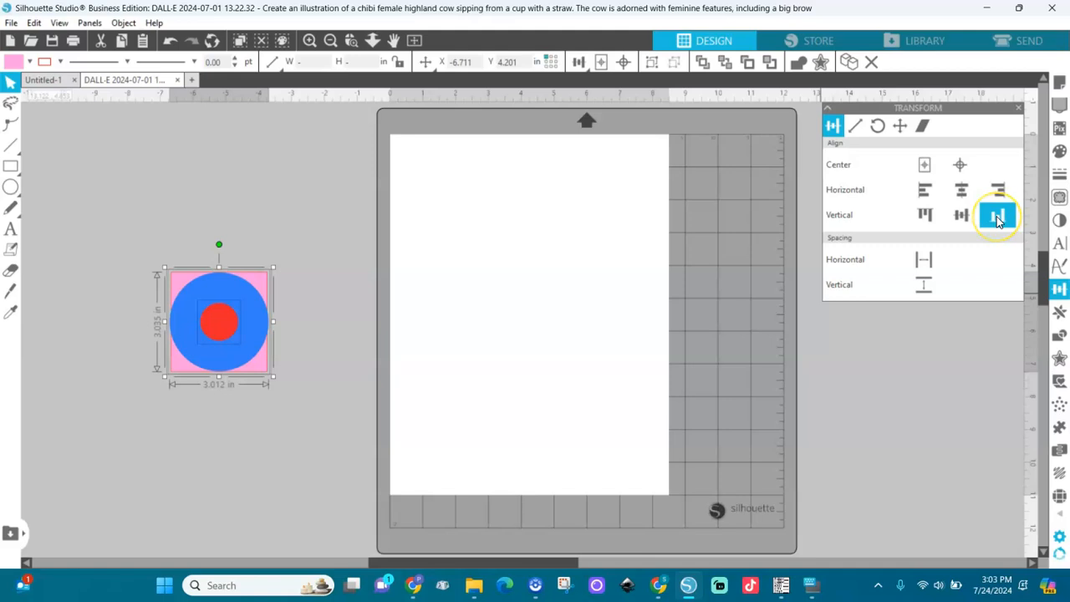
left_click(350, 214)
left_click(261, 279)
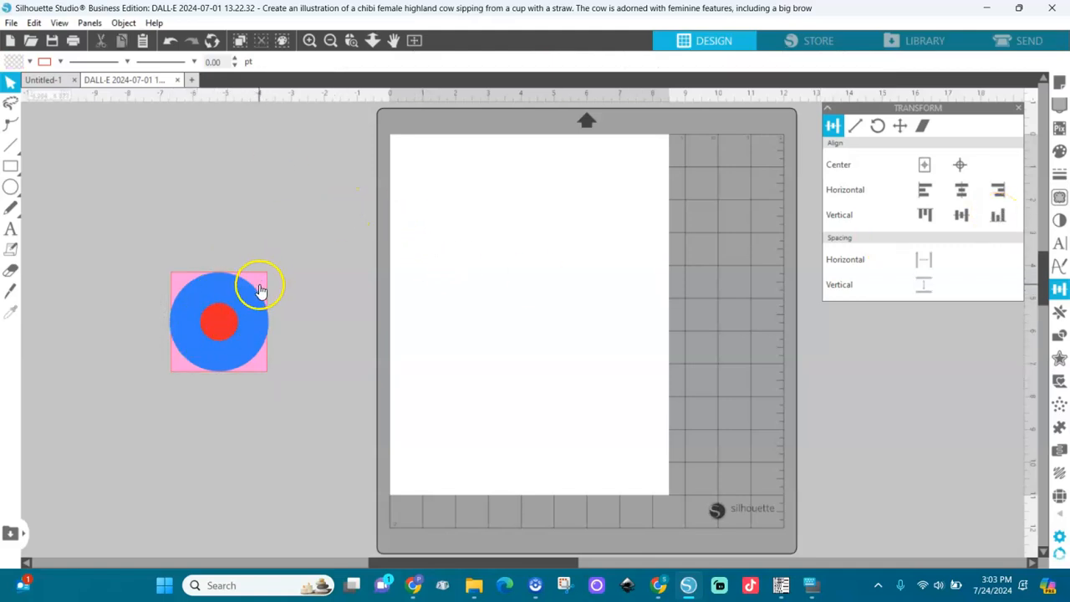
left_click_drag(260, 289, 324, 171)
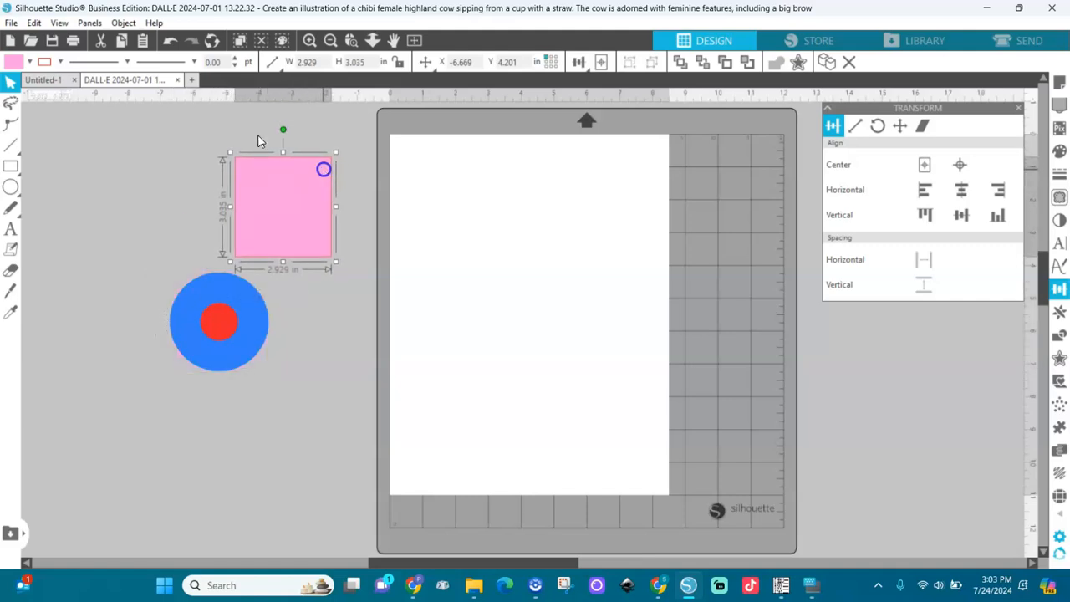
left_click(925, 189)
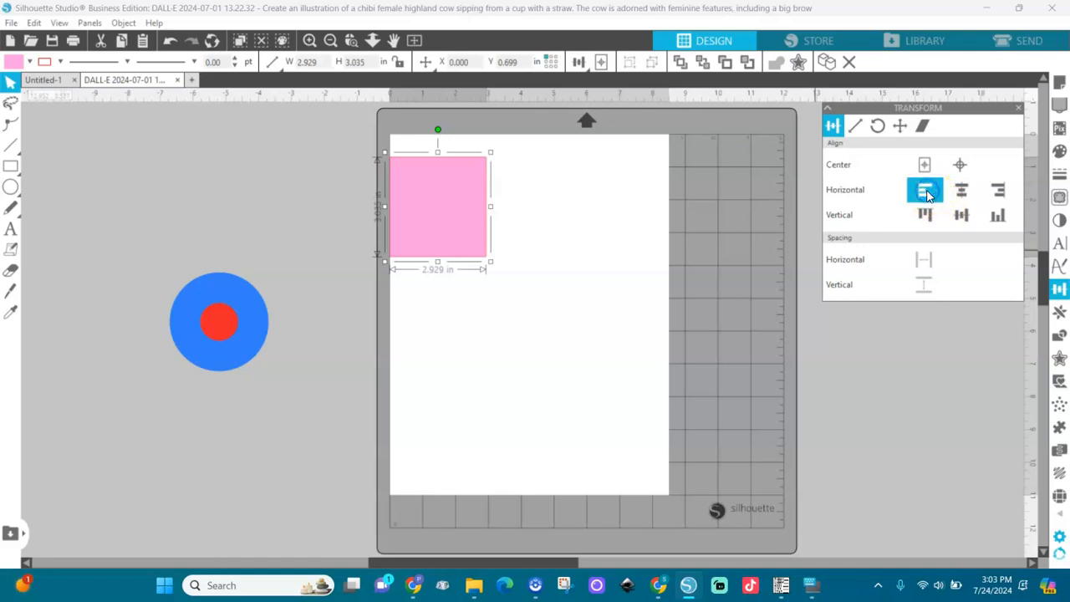
left_click(924, 218)
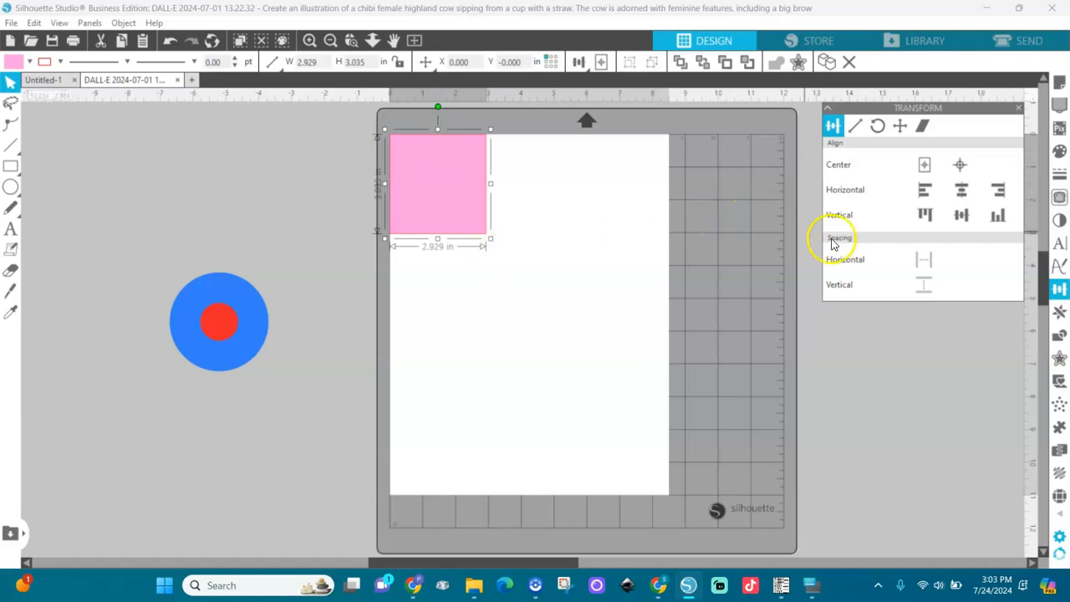
Step: Center the pink rectangle on the page vertically and horizontally, then align it to the page's right and top edges
left_click(962, 218)
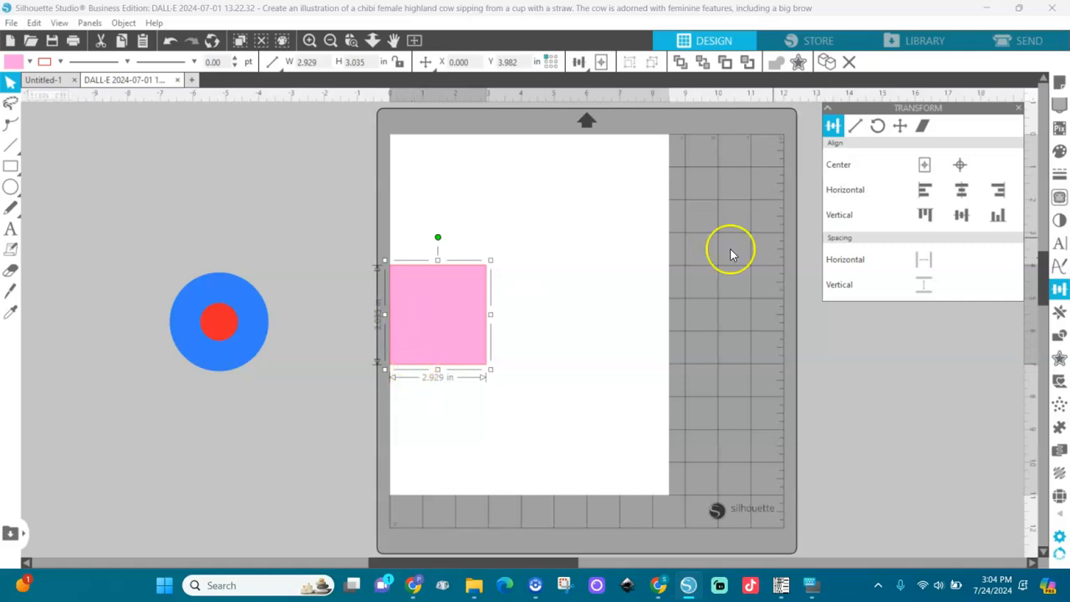
left_click(961, 191)
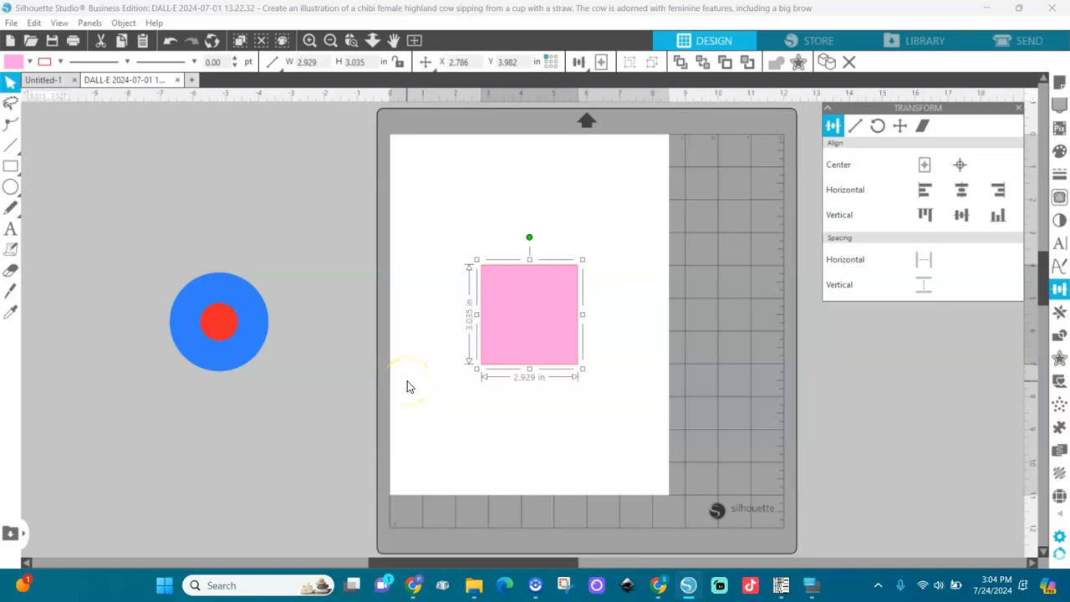
left_click(995, 201)
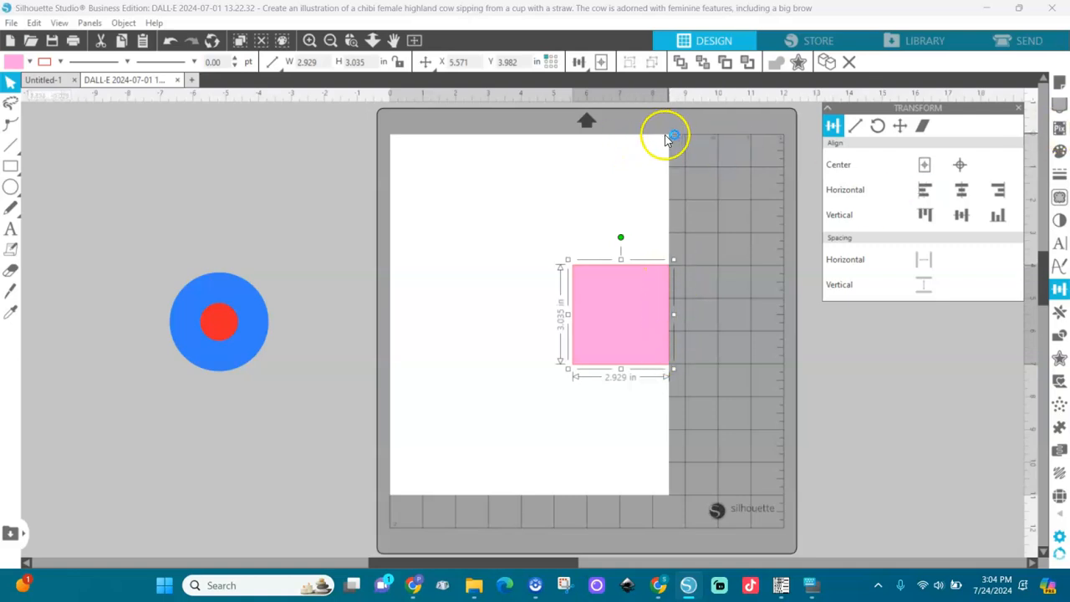
left_click(922, 215)
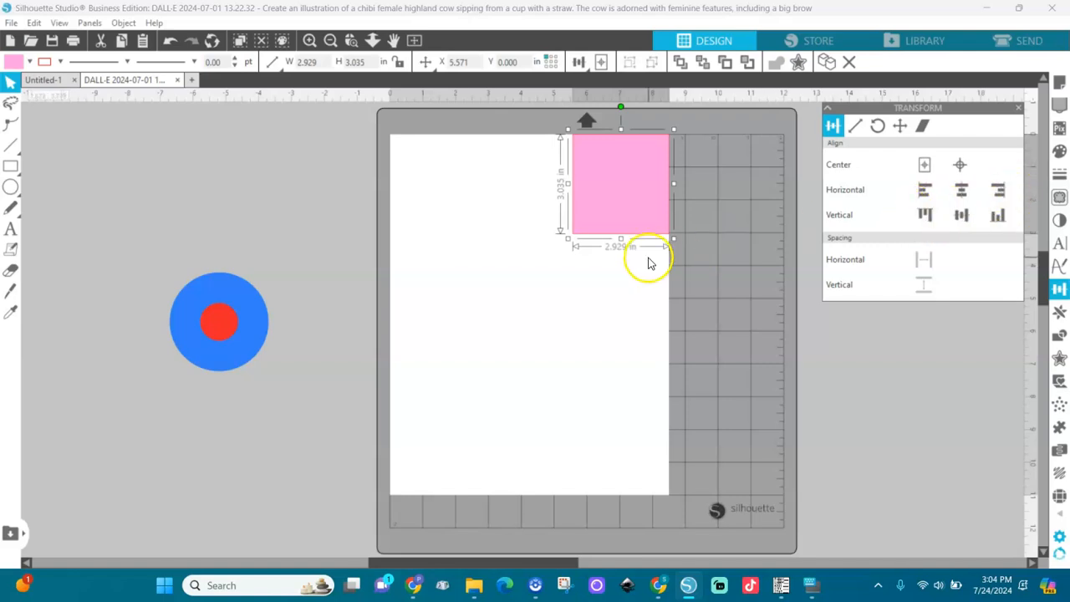
Step: Align the pink rectangle to the bottom edge of the page and center it horizontally
left_click(996, 218)
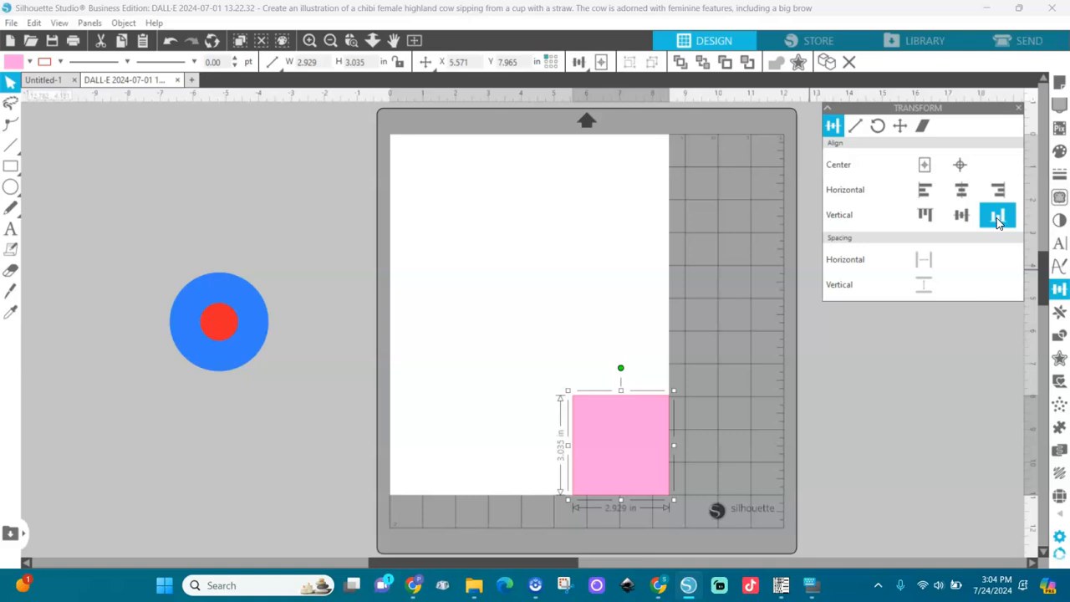
left_click(962, 193)
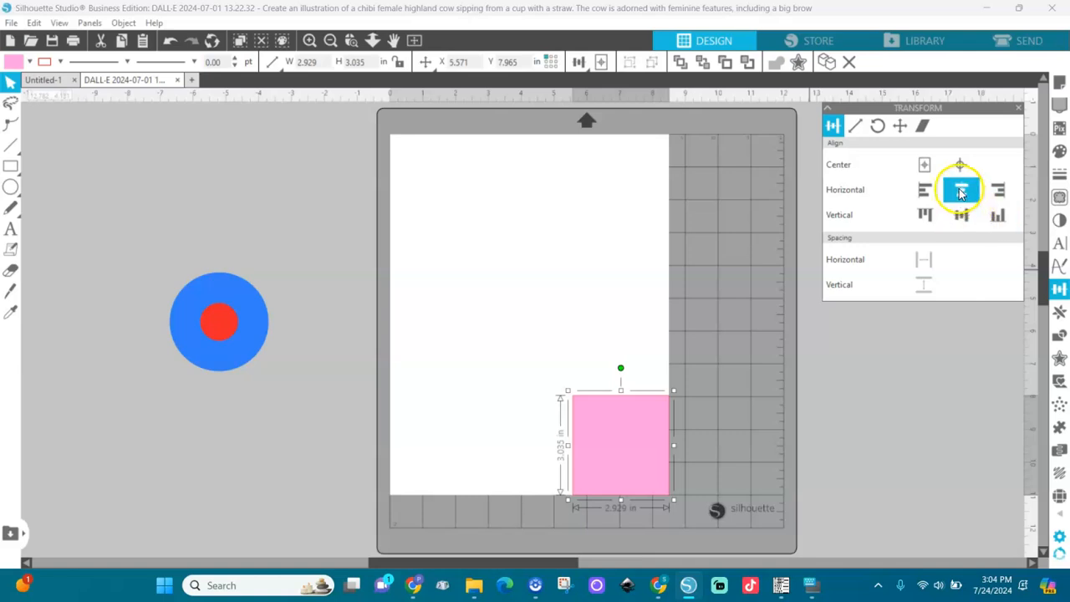
left_click(962, 192)
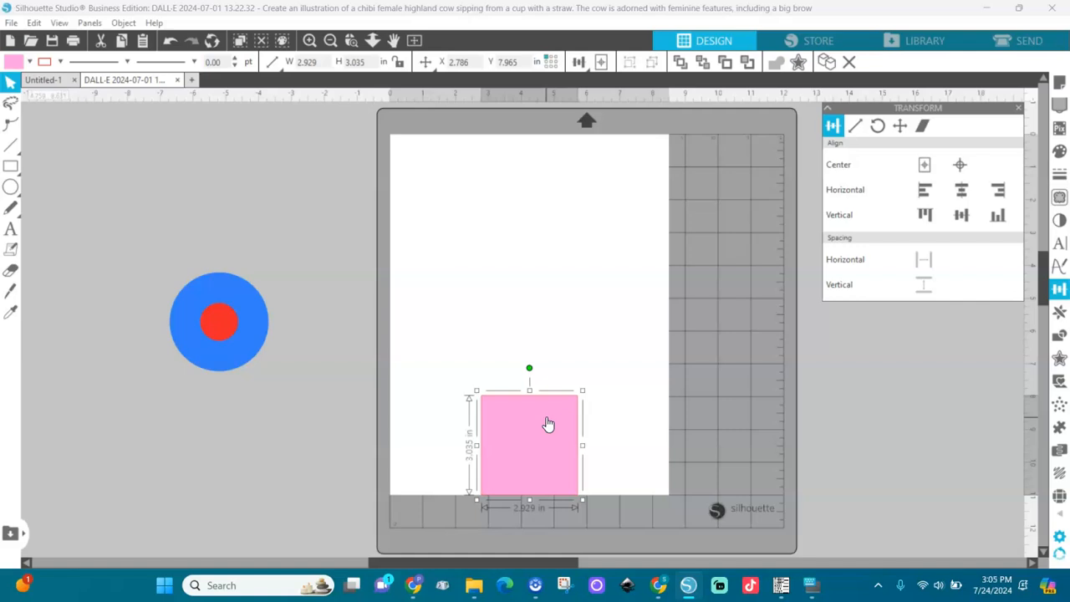
Step: Make a row of five light pink strips about 0.40 x 3.04 in beside the page and fill the second and fourth with blue
left_click_drag(558, 430, 288, 217)
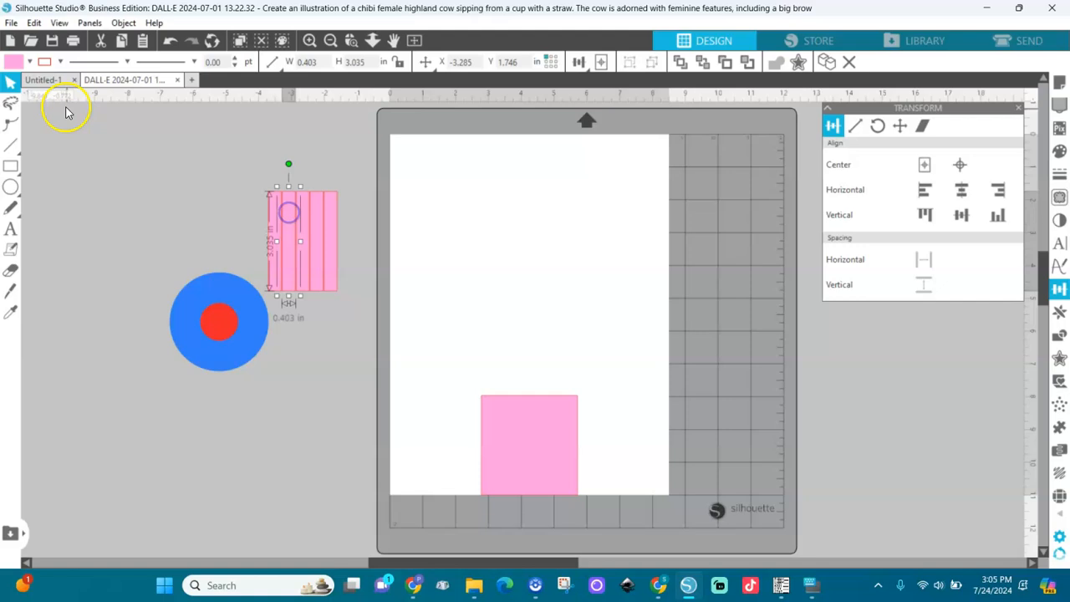
left_click(14, 63)
left_click(52, 82)
left_click(313, 214)
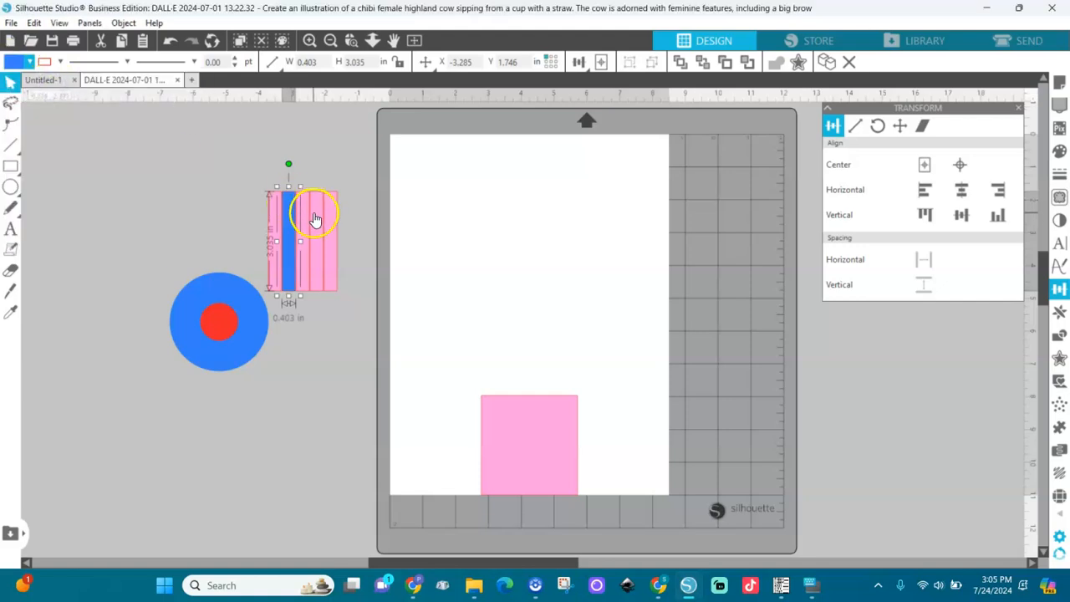
left_click(29, 62)
left_click(15, 84)
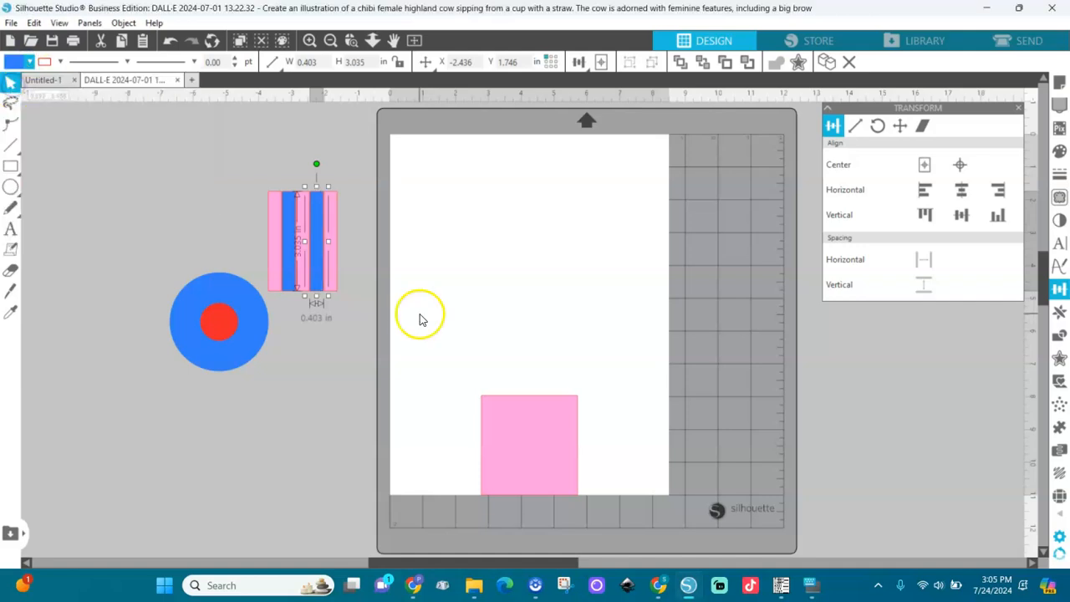
Step: Move the large pink rectangle off the page to the empty area beyond the mat's lower-right side
left_click_drag(529, 427, 893, 453)
left_click(803, 282)
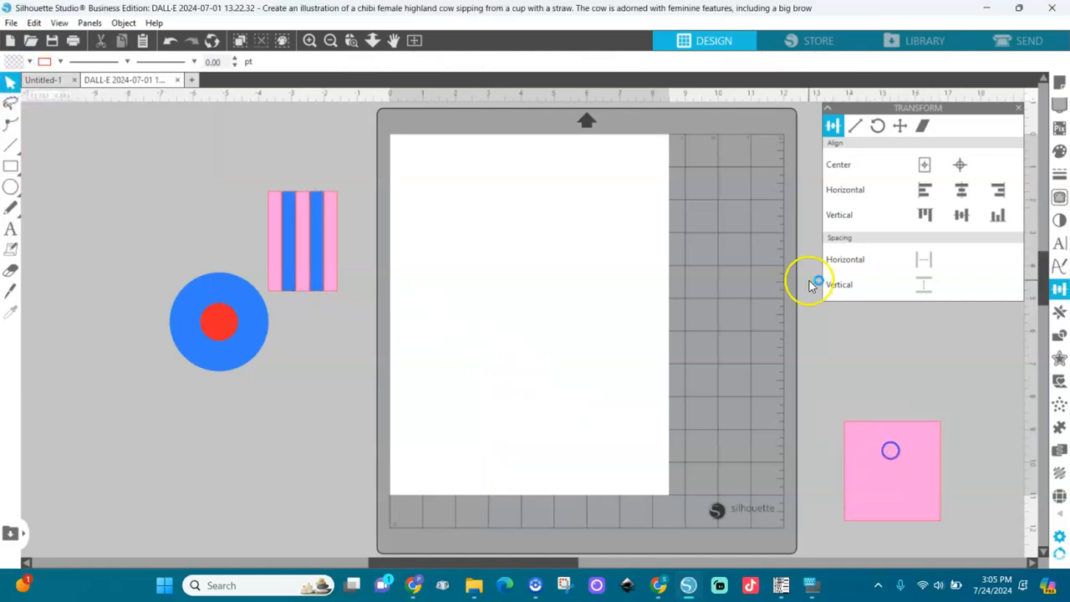
left_click(914, 448)
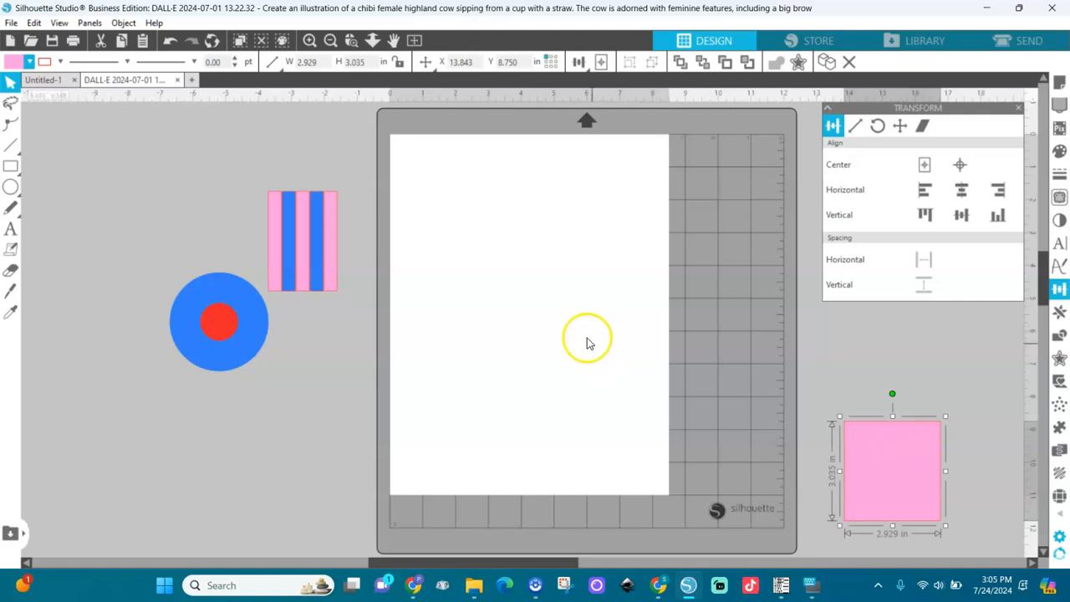
Step: Select all five strips together and stretch them downward to about 9.13 in tall
left_click_drag(383, 157, 270, 311)
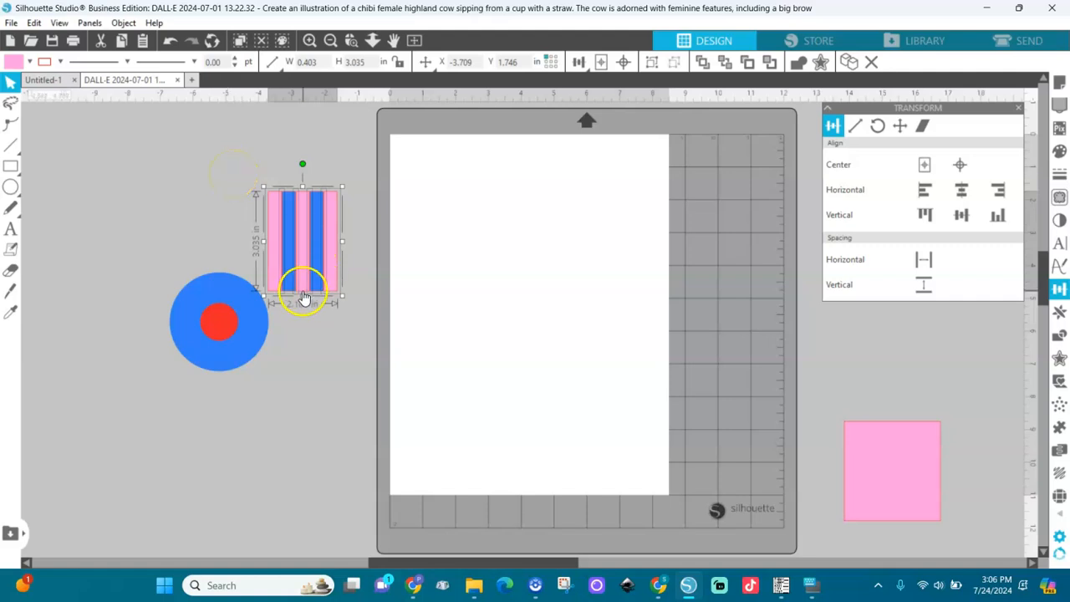
left_click_drag(303, 295, 298, 487)
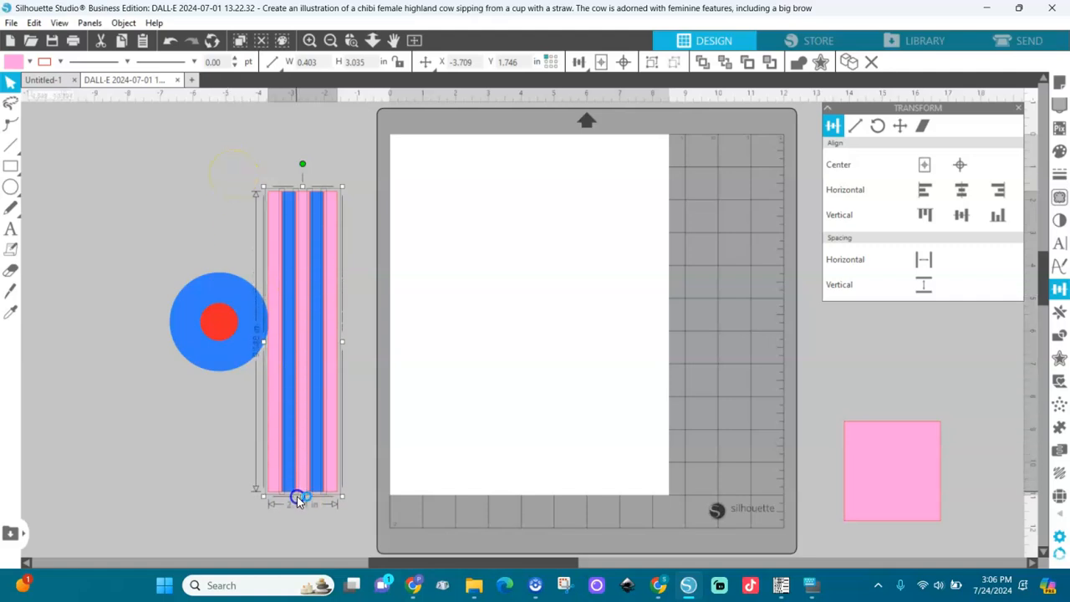
left_click(369, 358)
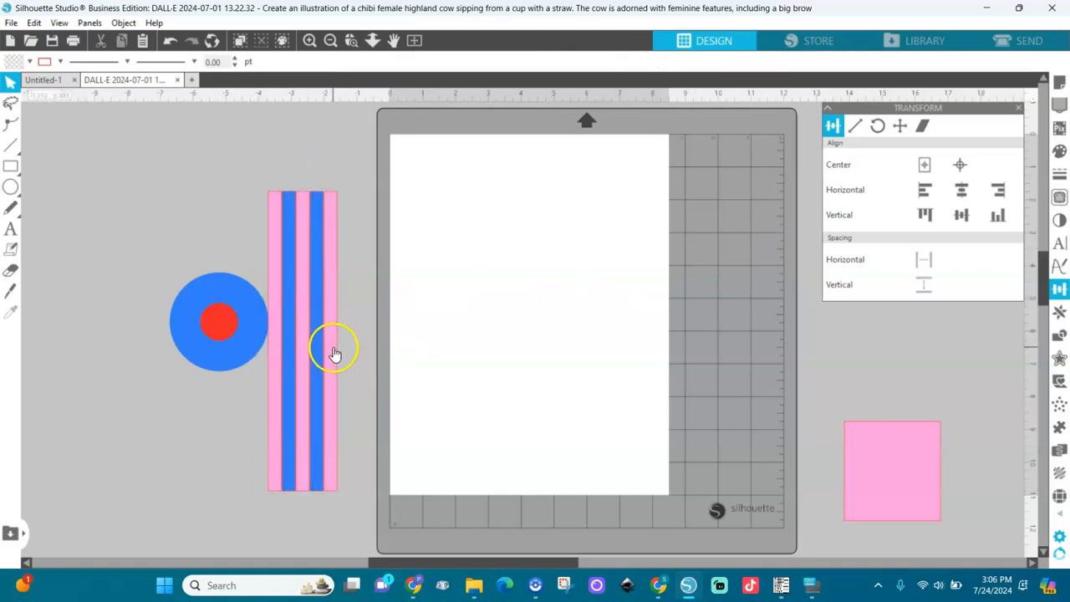
Step: Spread the last three strips apart with uneven gaps, then select all five and move them onto the page
left_click_drag(333, 354, 419, 349)
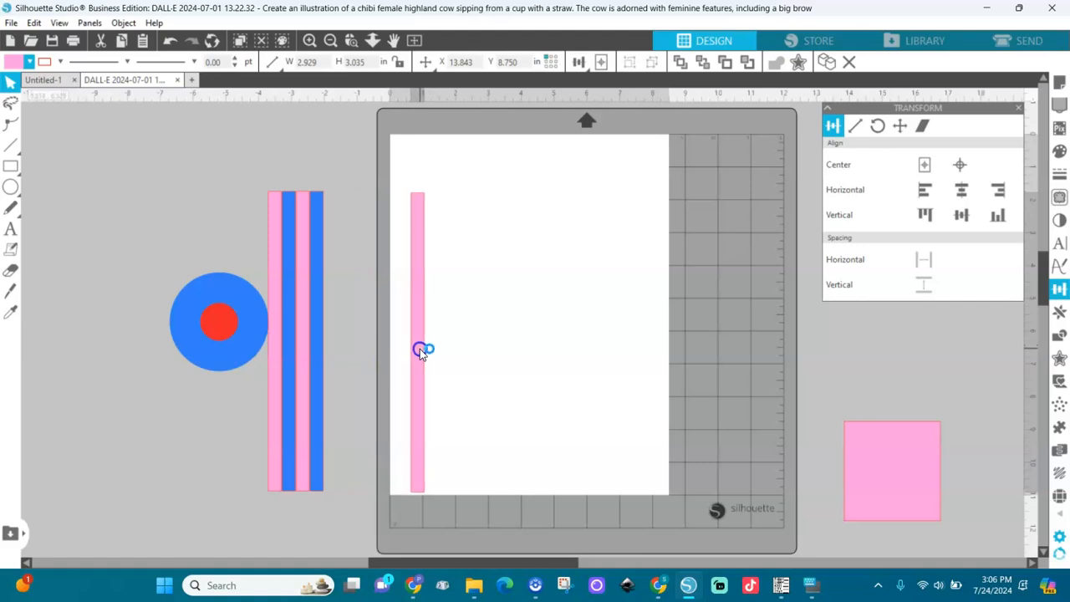
left_click_drag(315, 359, 333, 371)
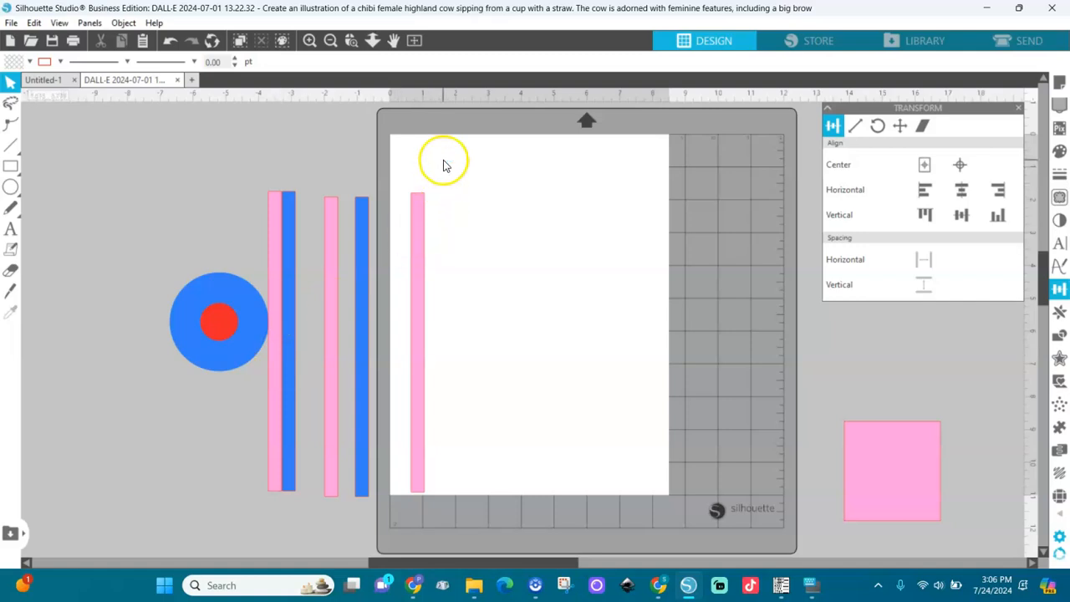
left_click_drag(442, 153, 241, 505)
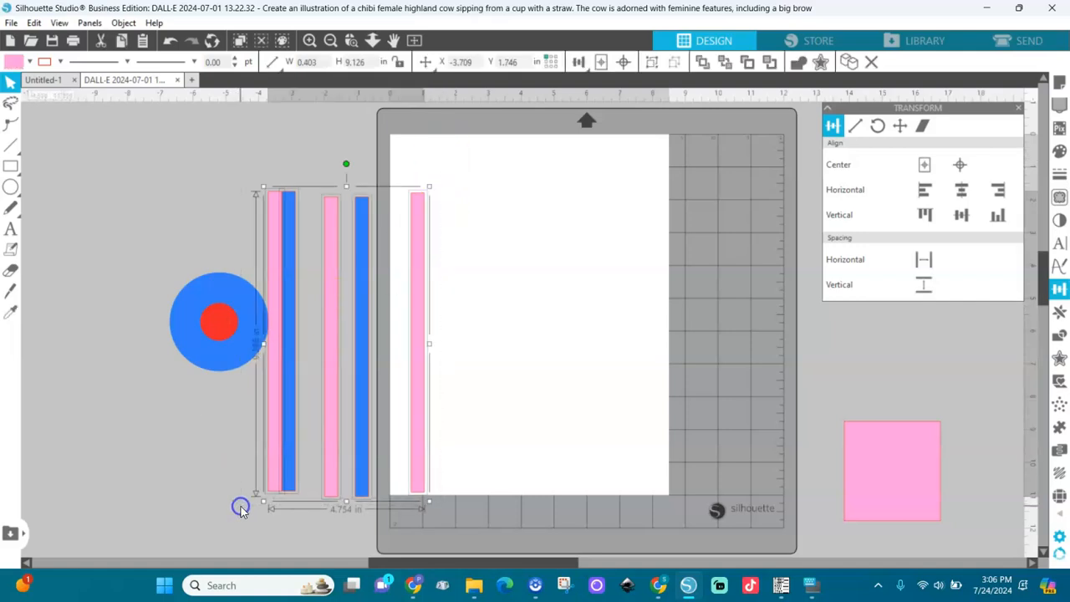
left_click_drag(323, 422, 320, 422)
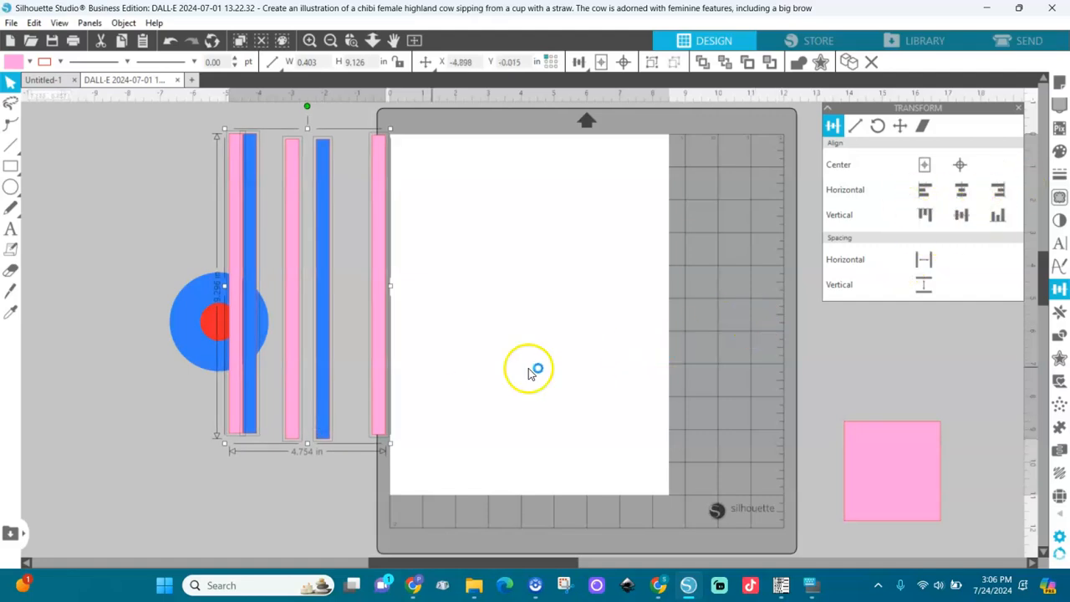
left_click_drag(376, 338, 508, 353)
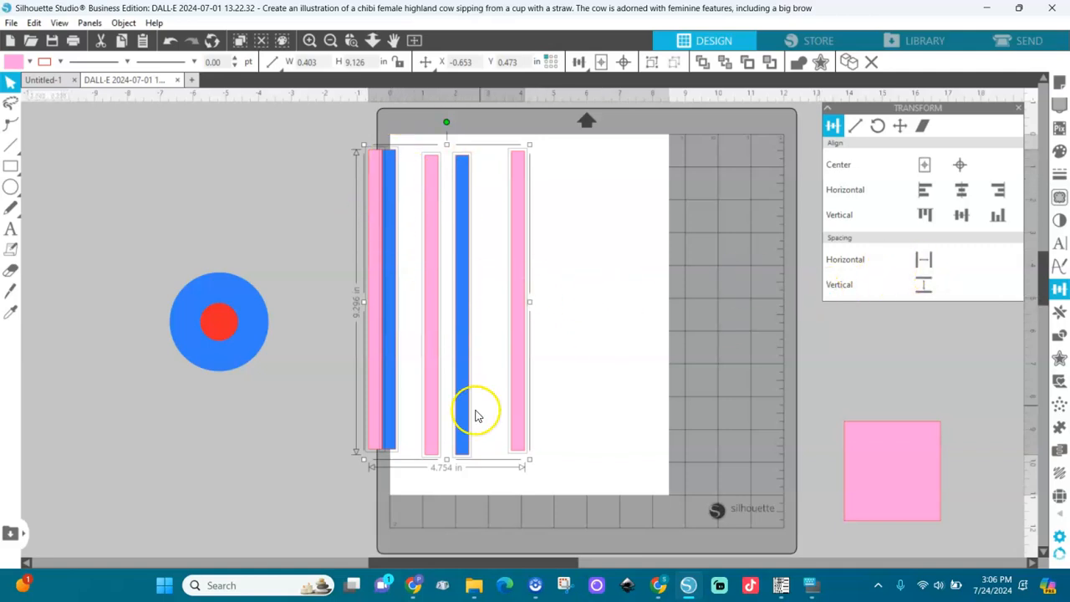
Step: Space the five selected strips evenly horizontally and align their top edges
left_click(925, 261)
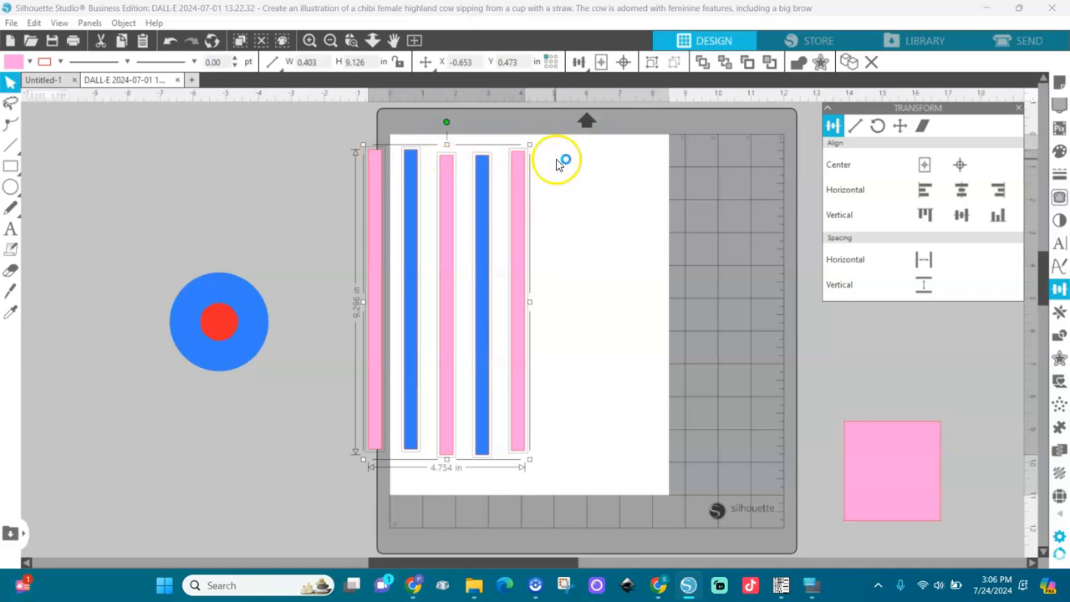
left_click(924, 215)
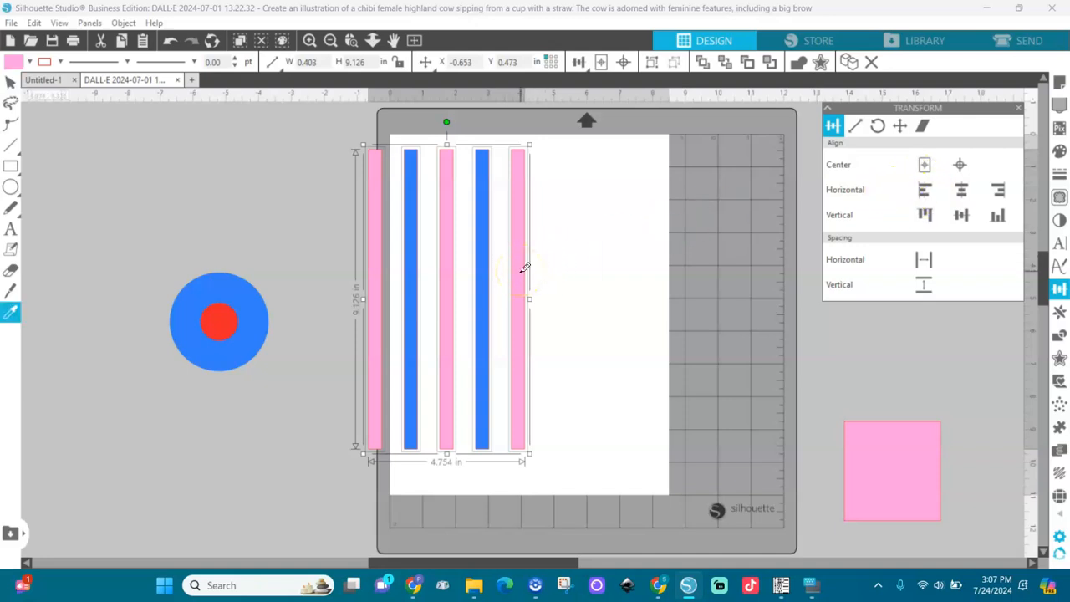
Step: Group the five strips and align the group to the left and top edges of the page
key("ctrl+d")
key("ctrl+z")
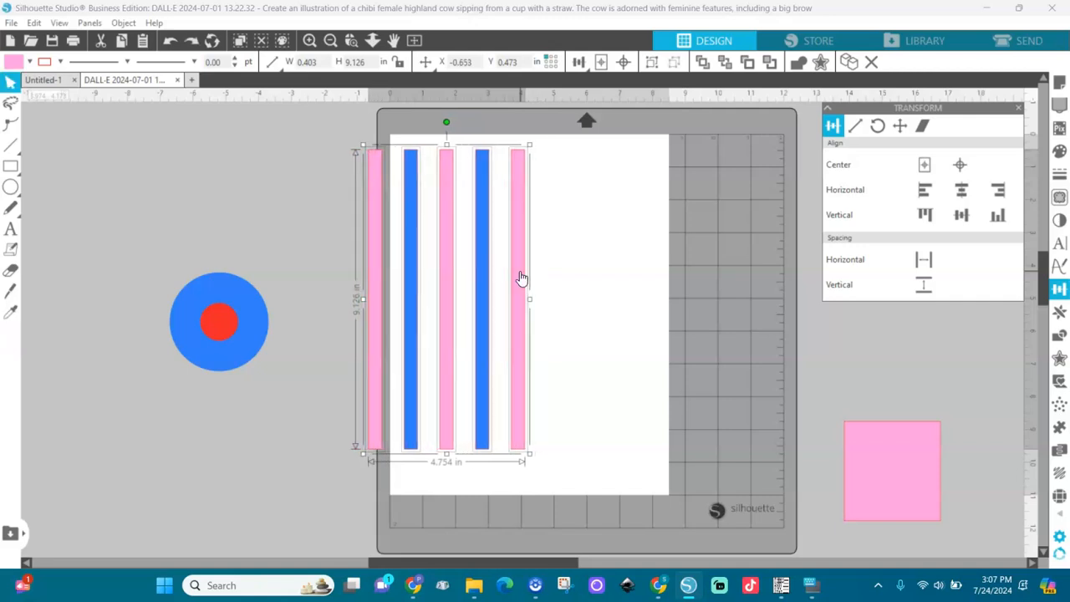
left_click(524, 267)
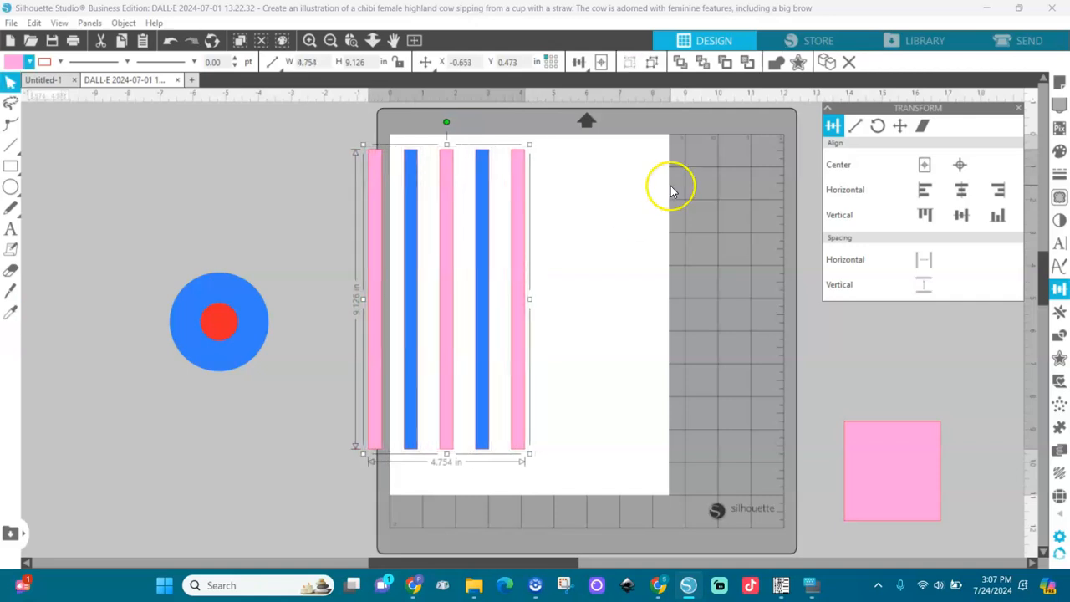
left_click(923, 192)
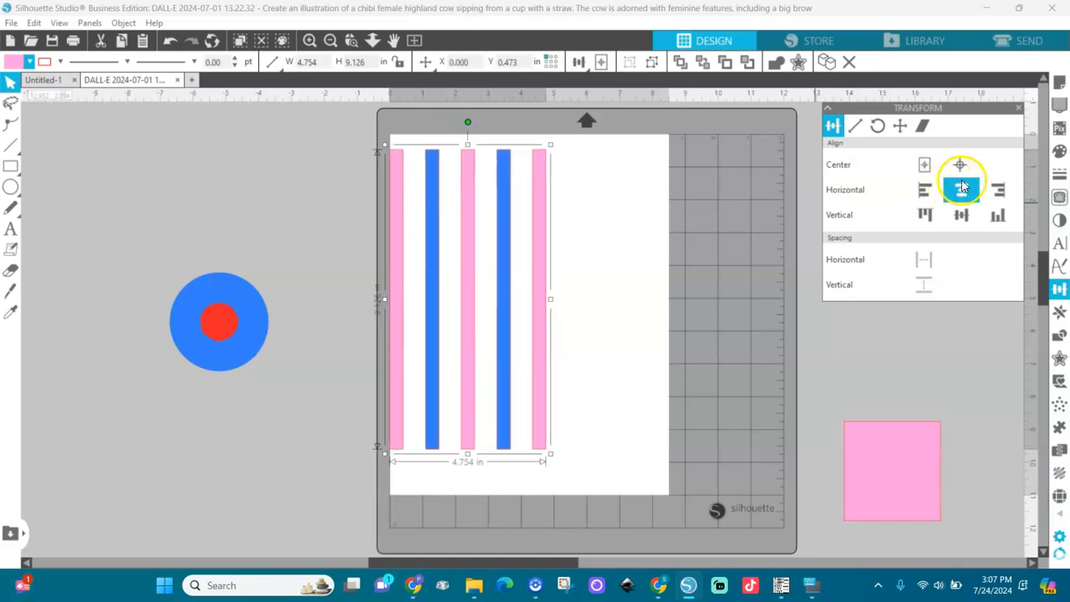
left_click(926, 216)
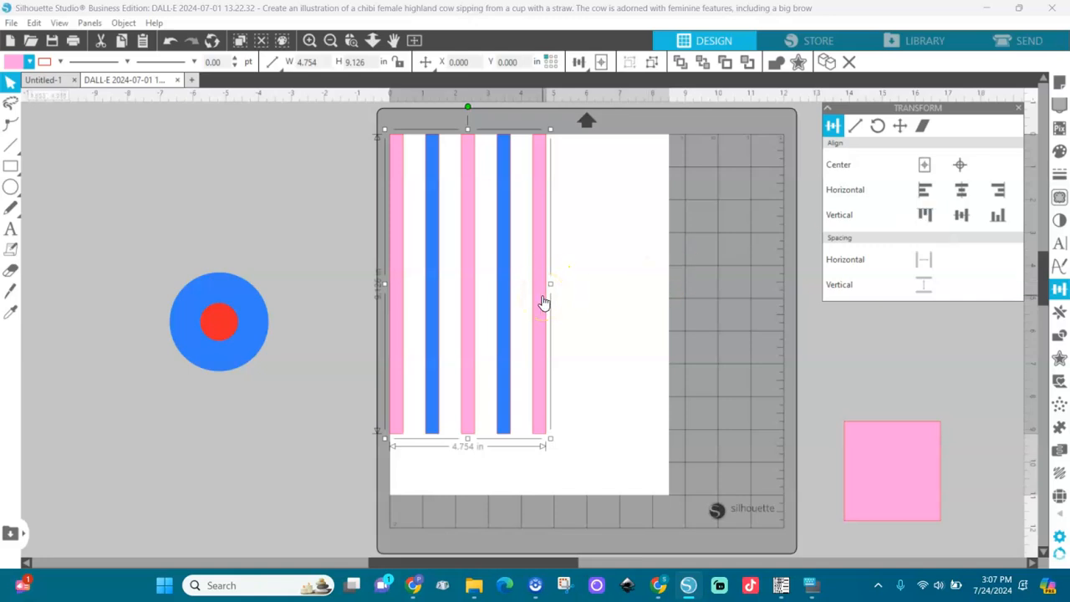
Step: Duplicate the striped group and offset the copy about 0.42 in to the right of the original
key("ctrl+Right")
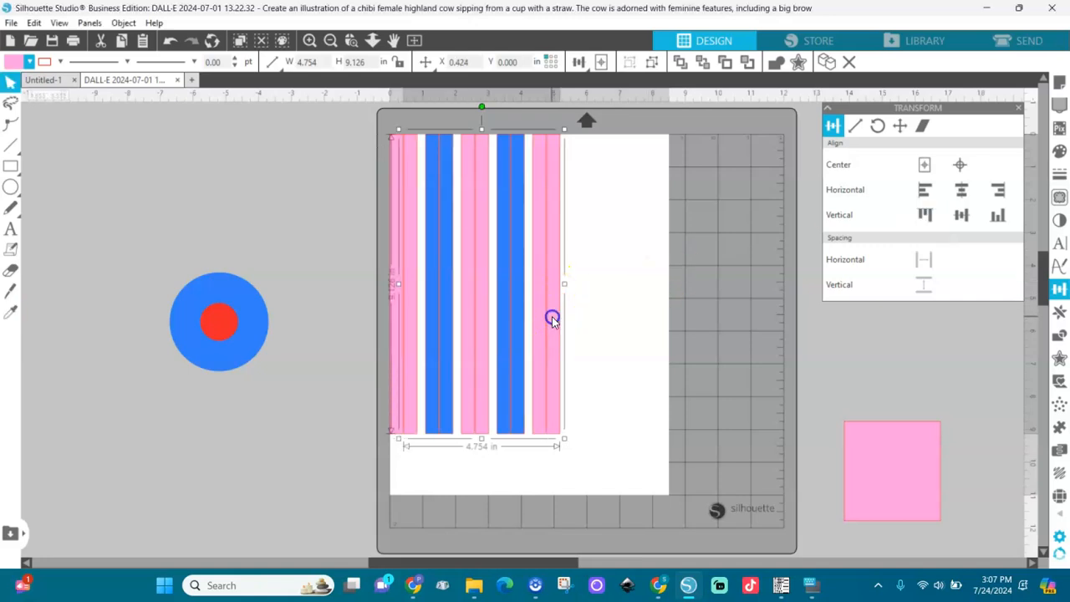
Step: Delete the offset copy of the striped group and separate the red circle from the large blue circle on the pasteboard
left_click_drag(551, 316, 718, 346)
key("Delete")
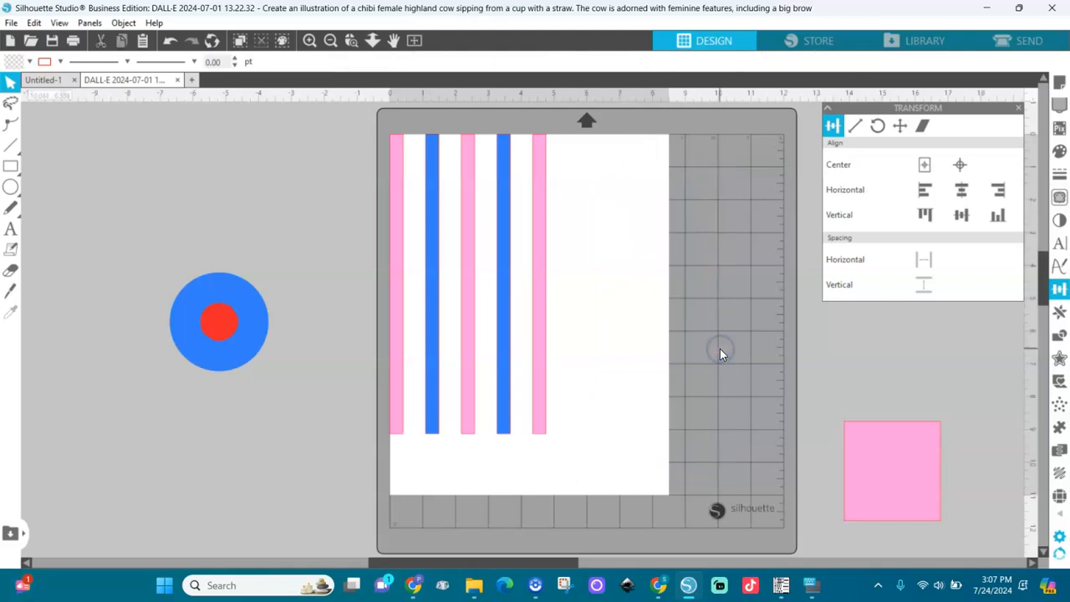
left_click_drag(221, 310, 288, 221)
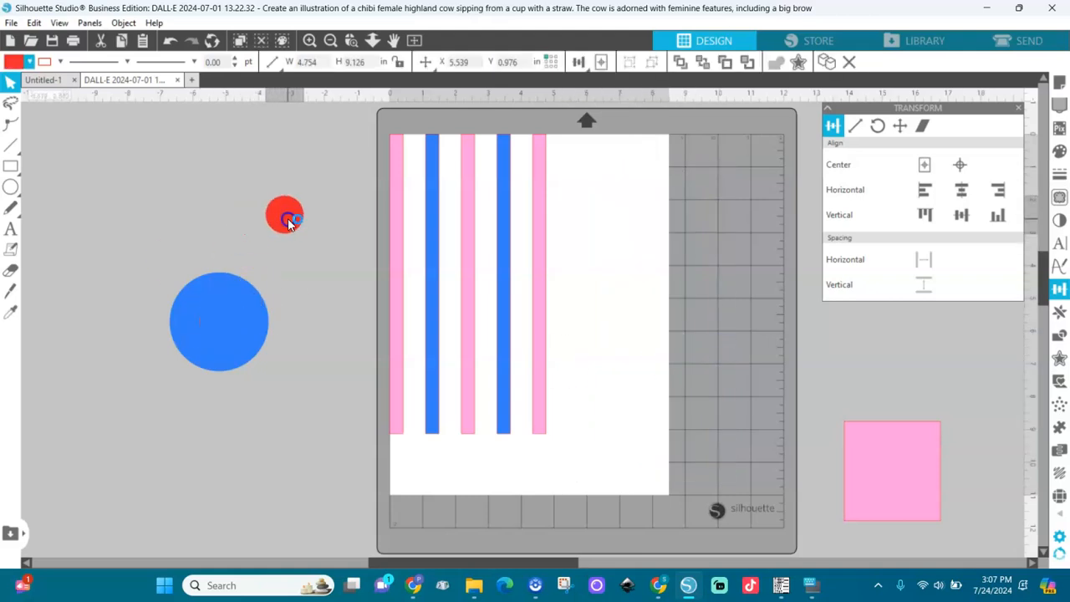
left_click_drag(227, 303, 252, 403)
left_click(270, 263)
left_click(231, 180)
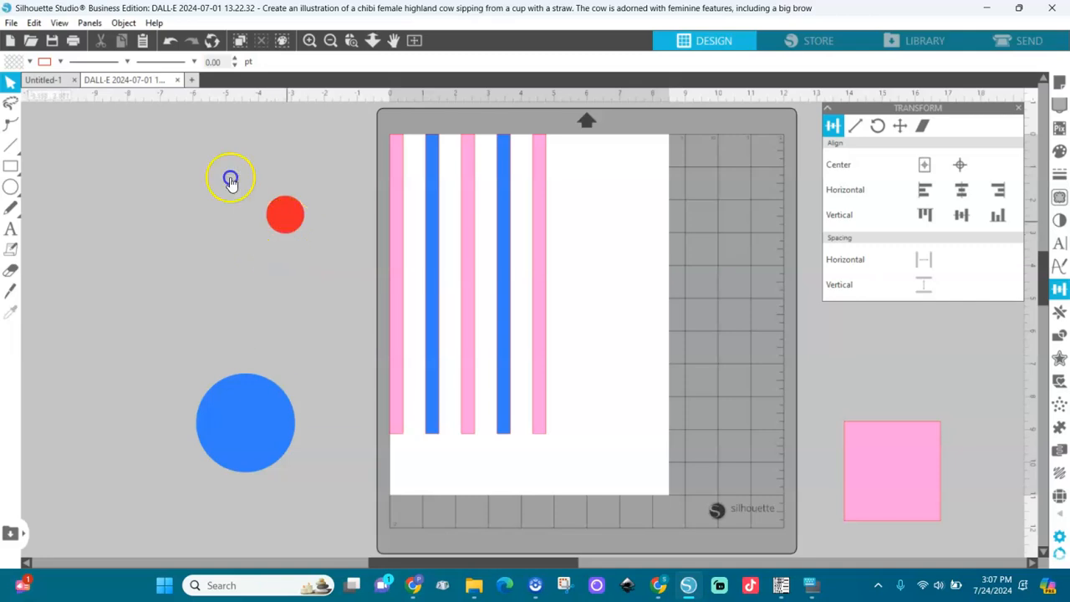
Step: Duplicate the small red circle to its right five times, making an overlapping row of six circles
left_click(286, 221)
key("alt+Right")
key("alt+Right")
key("alt+Right")
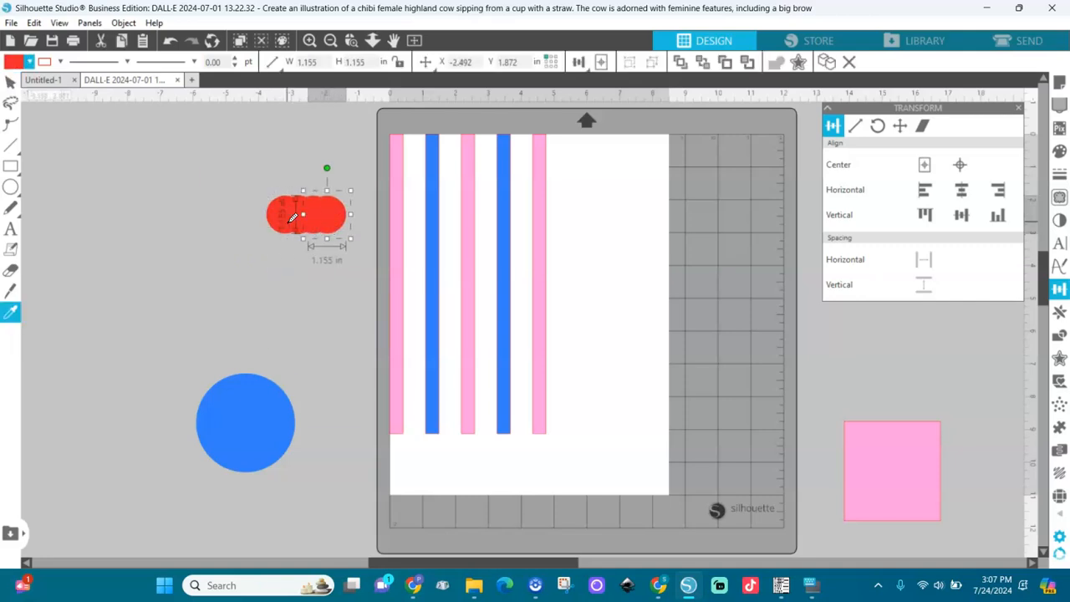
key("alt+Right")
key("alt+Right")
Step: Fill the third circle in the row with purple and the first circle with light teal
left_click(302, 203)
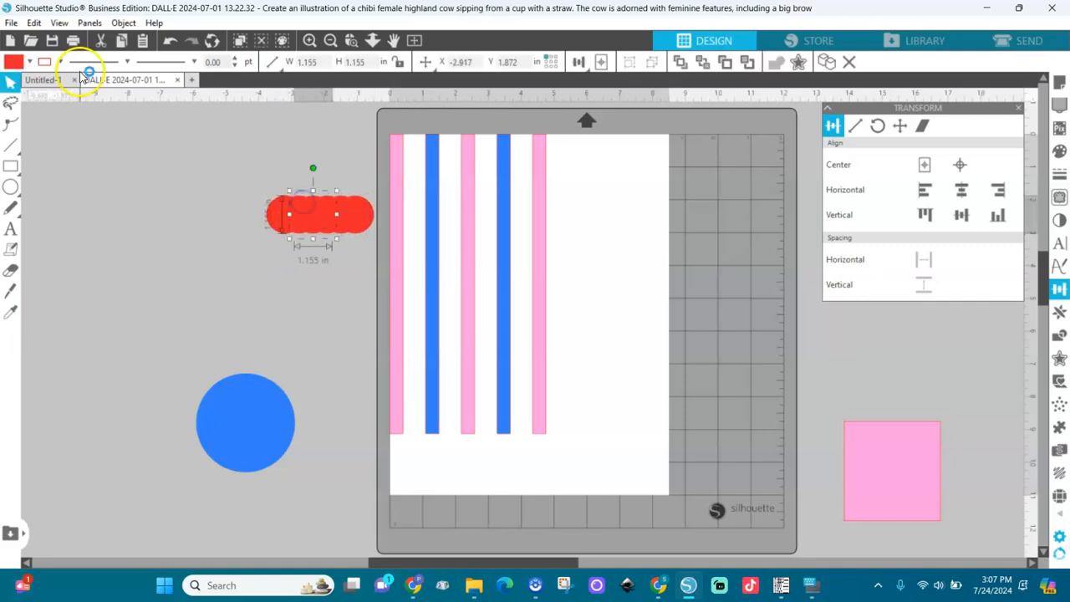
left_click(29, 61)
left_click(66, 144)
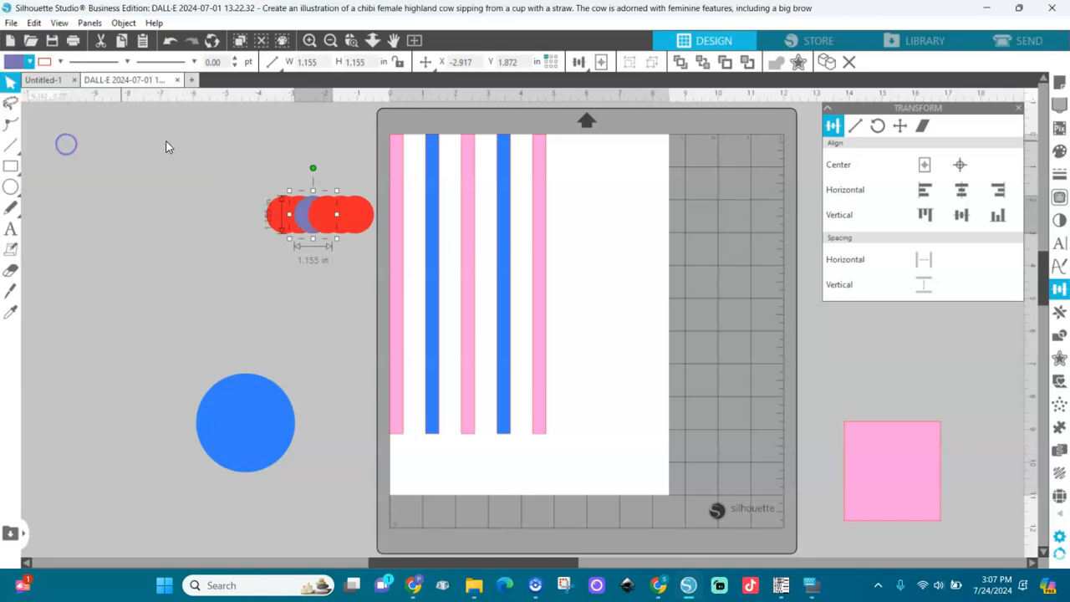
left_click(281, 215)
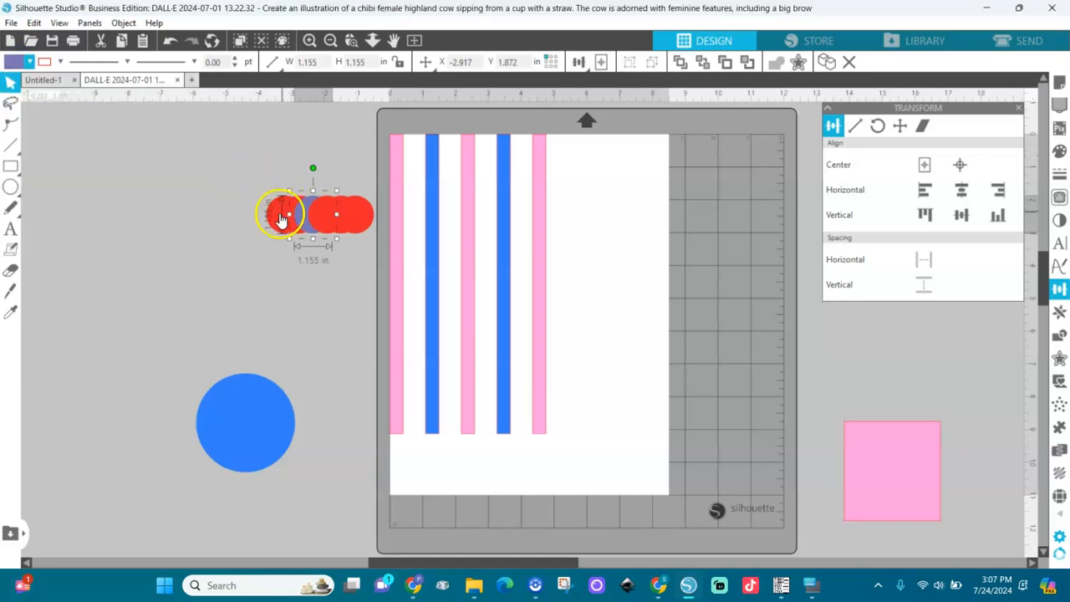
left_click(29, 61)
left_click(90, 151)
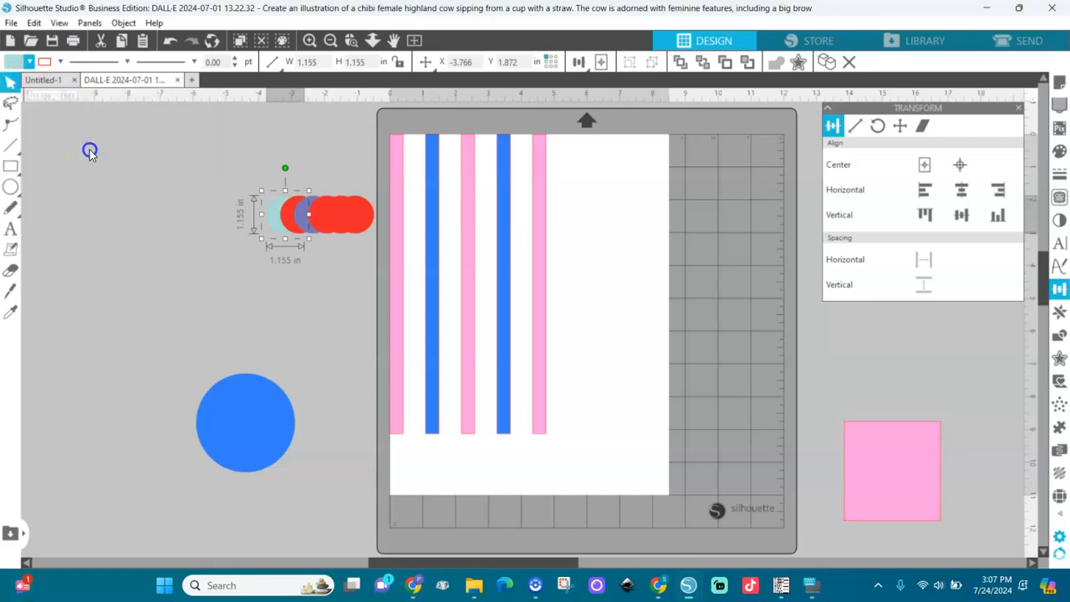
Step: Fill the last circle in the row with yellow and the fourth circle with light blue
left_click(354, 215)
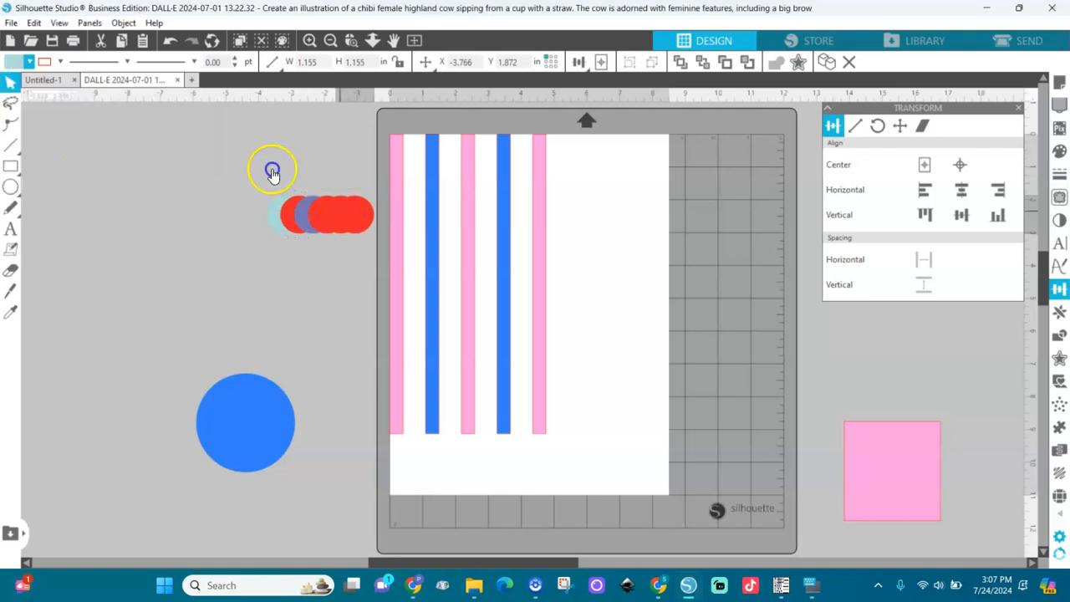
left_click(30, 61)
left_click(122, 138)
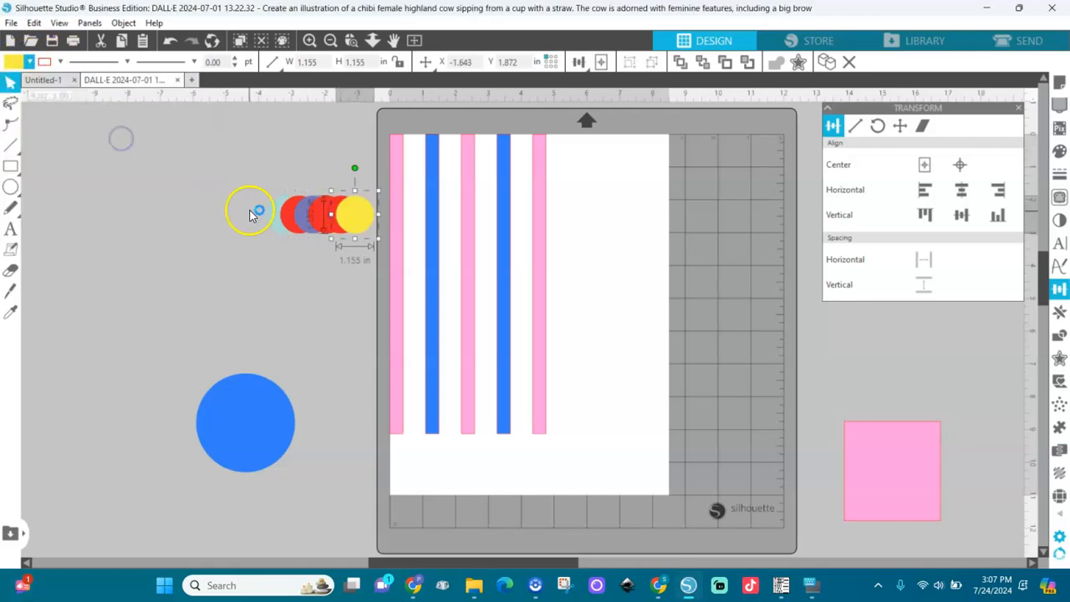
left_click(322, 213)
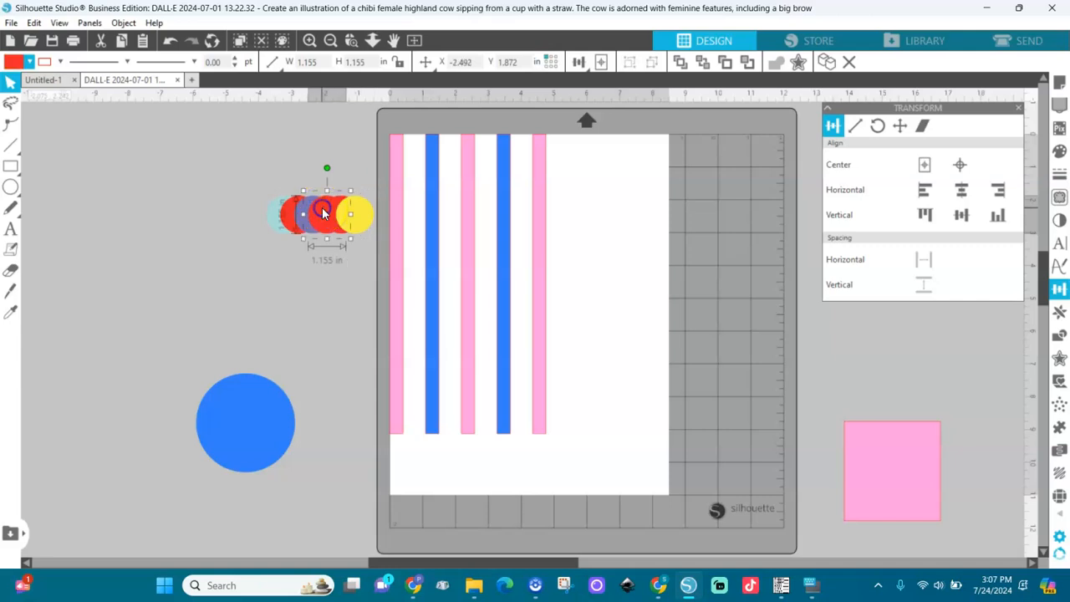
left_click(18, 55)
left_click(71, 148)
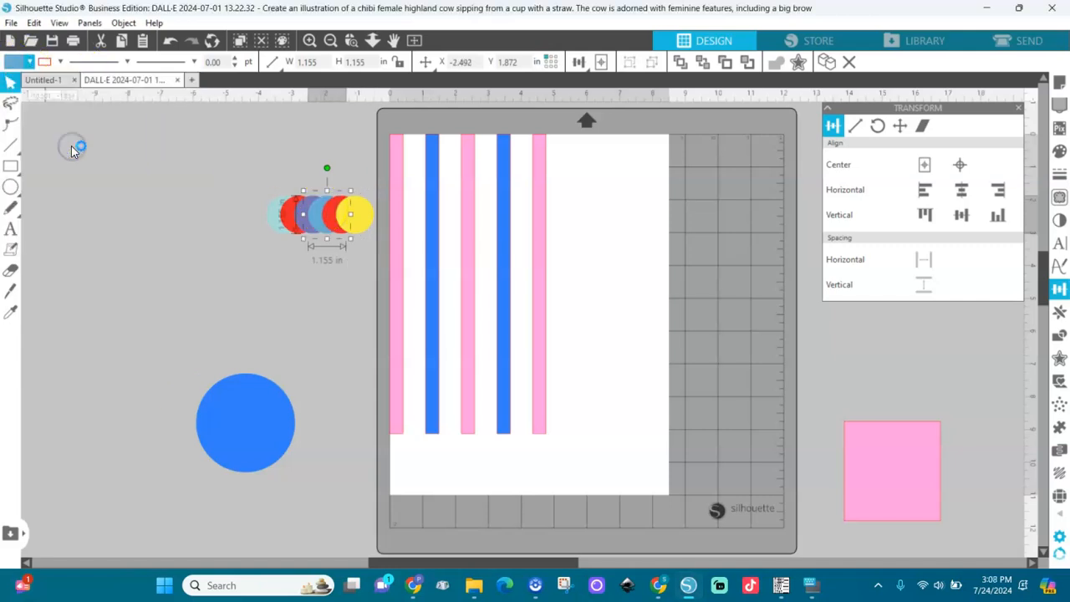
Step: Spread the six small circles apart into an uneven vertical scatter beside the page
left_click_drag(246, 178, 313, 350)
left_click(260, 224)
left_click_drag(341, 219, 349, 255)
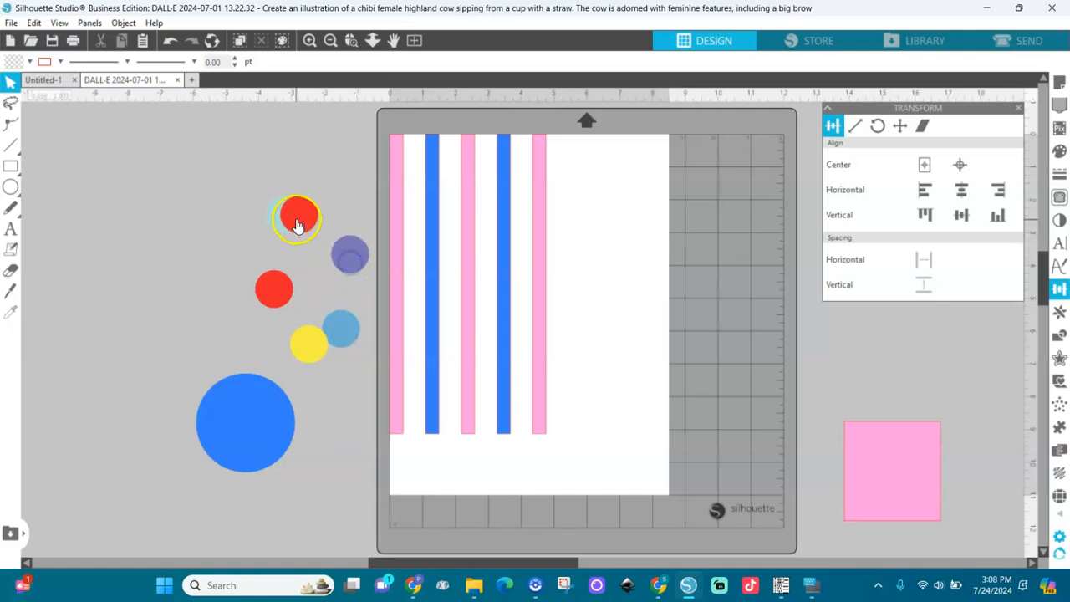
left_click_drag(297, 226, 311, 153)
left_click_drag(317, 341, 321, 388)
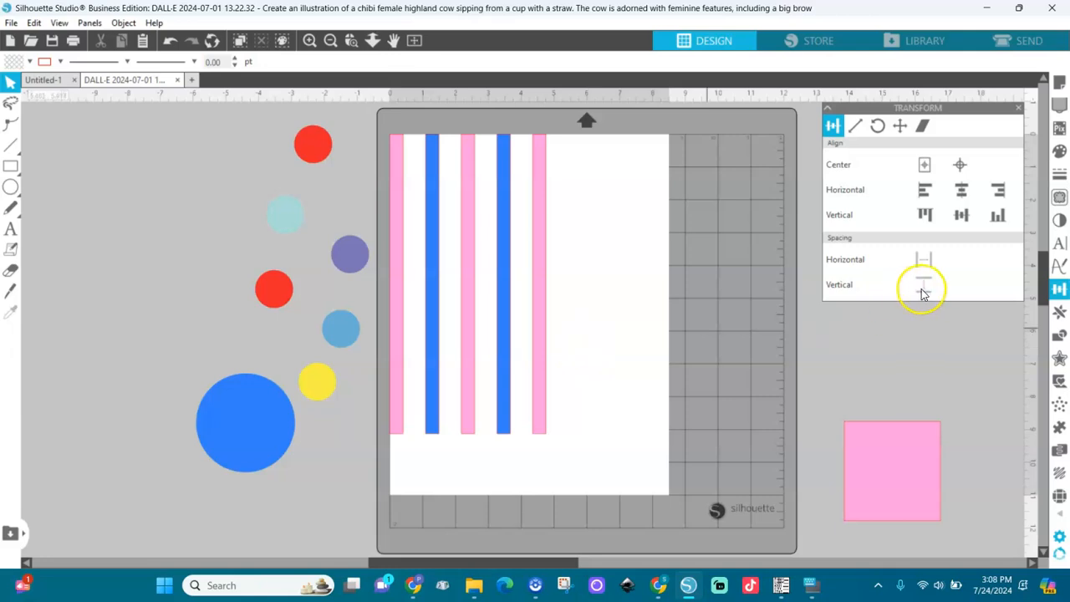
Step: Select the six small circles, align their centers horizontally into a column and space them evenly vertically
left_click_drag(217, 119, 370, 407)
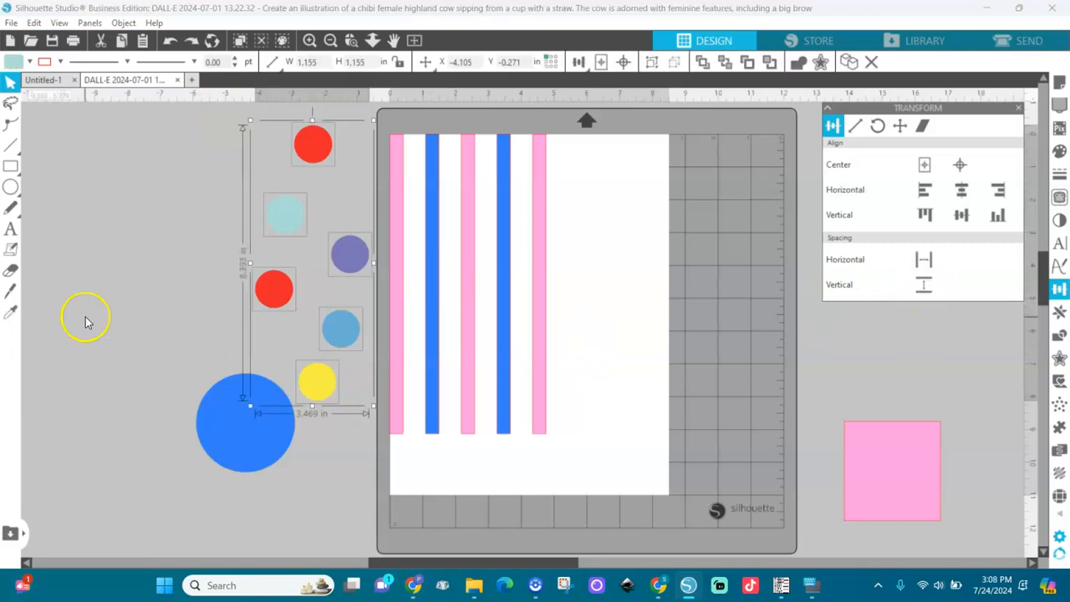
left_click(91, 348)
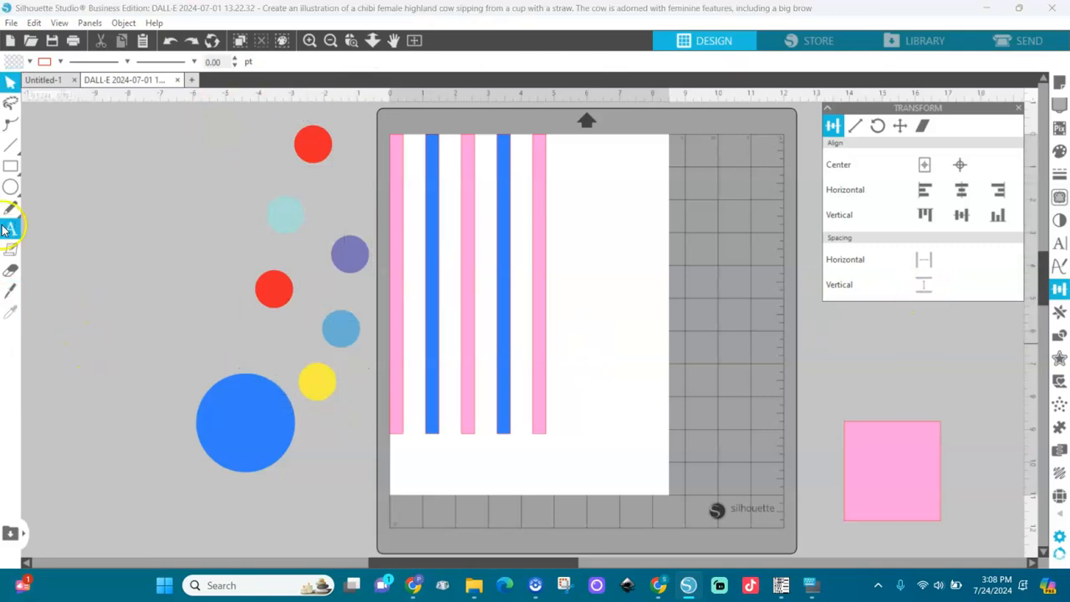
left_click_drag(224, 127, 397, 437)
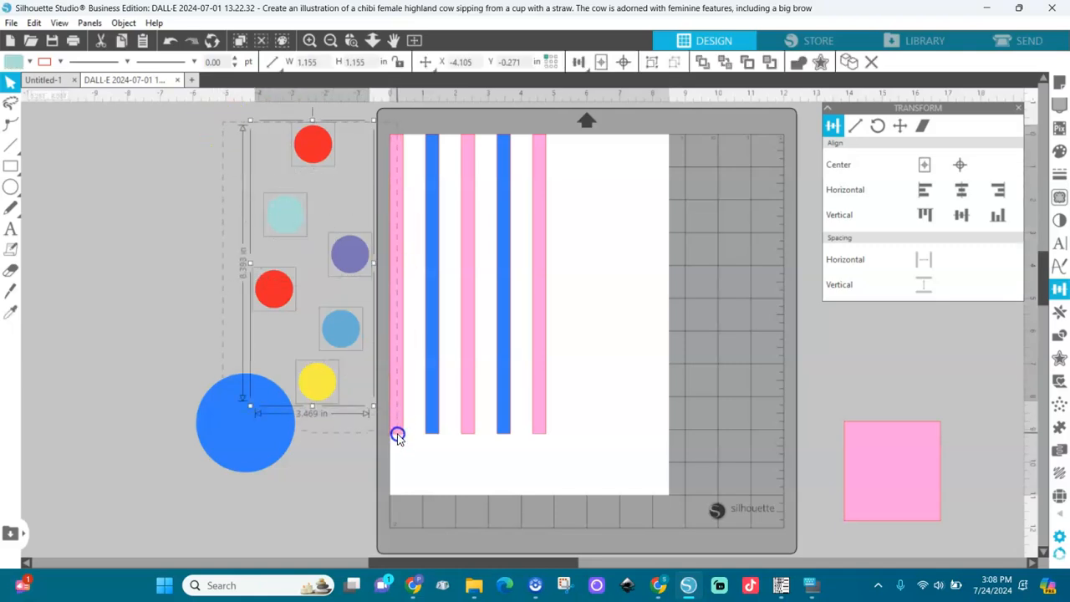
left_click(961, 194)
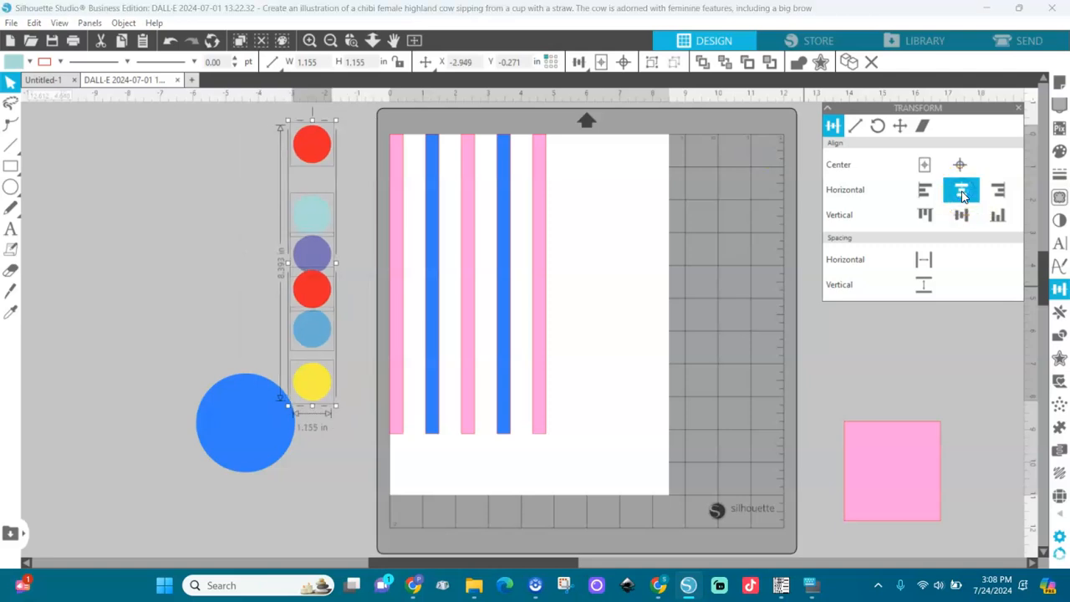
left_click(928, 284)
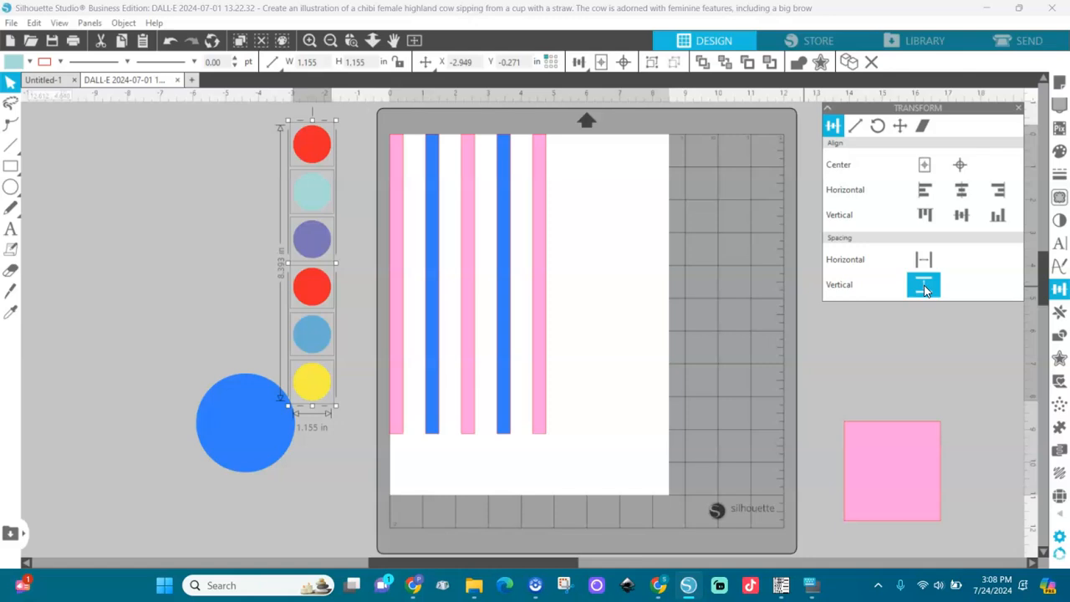
Step: Group the six circles and align the group vertically to the page's bottom edge, followed by its top edge
left_click(923, 285)
key("i")
key("v")
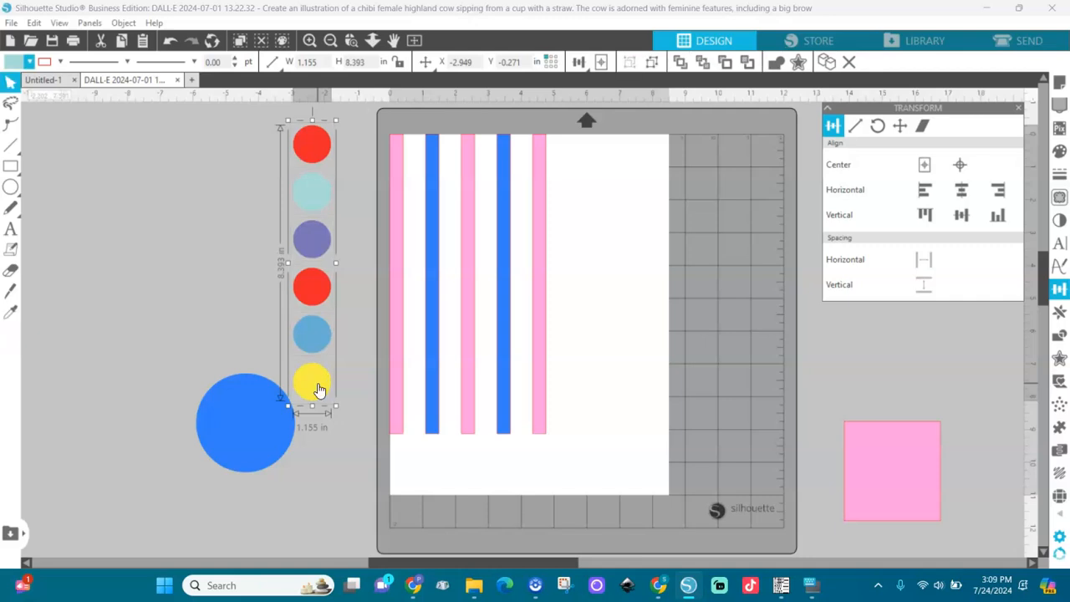
left_click(999, 219)
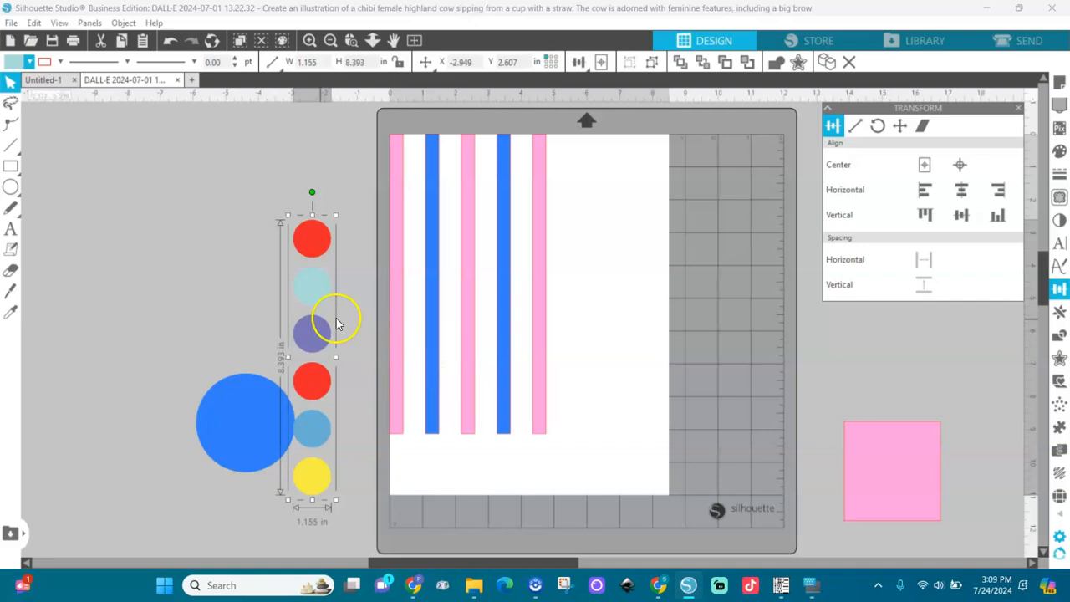
left_click(193, 300)
left_click_drag(307, 328, 309, 333)
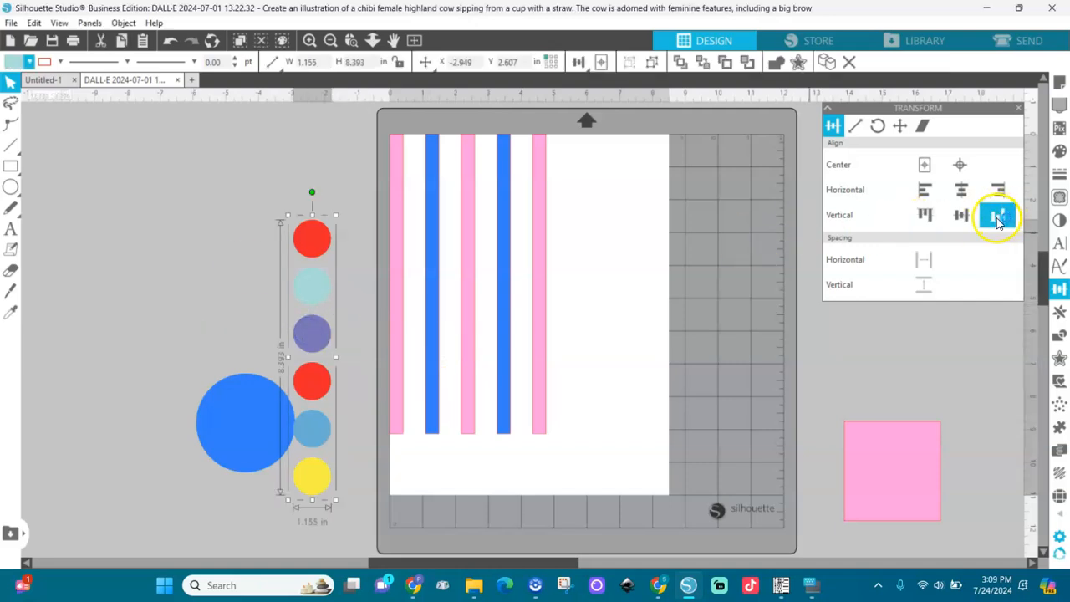
left_click(925, 216)
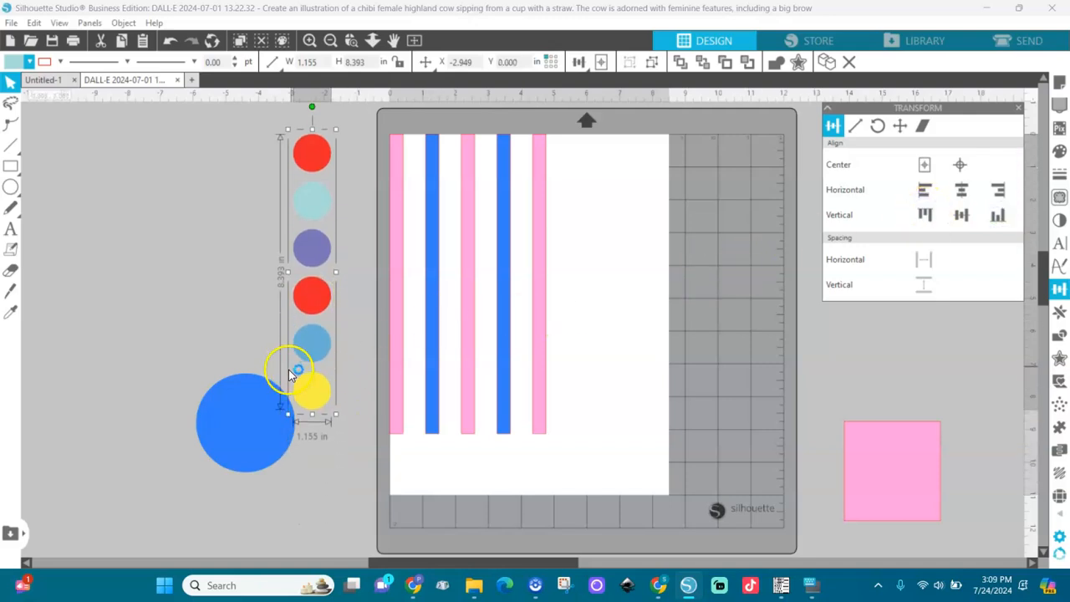
Step: Move the circle group onto the page and align it to the page's bottom and right edges
left_click_drag(316, 355, 609, 377)
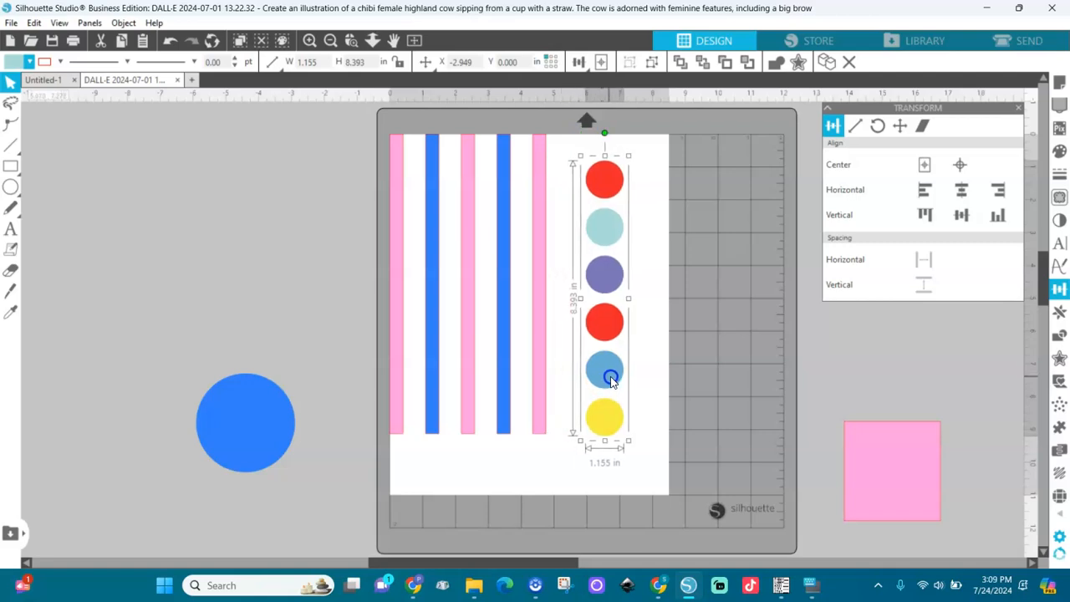
left_click(997, 216)
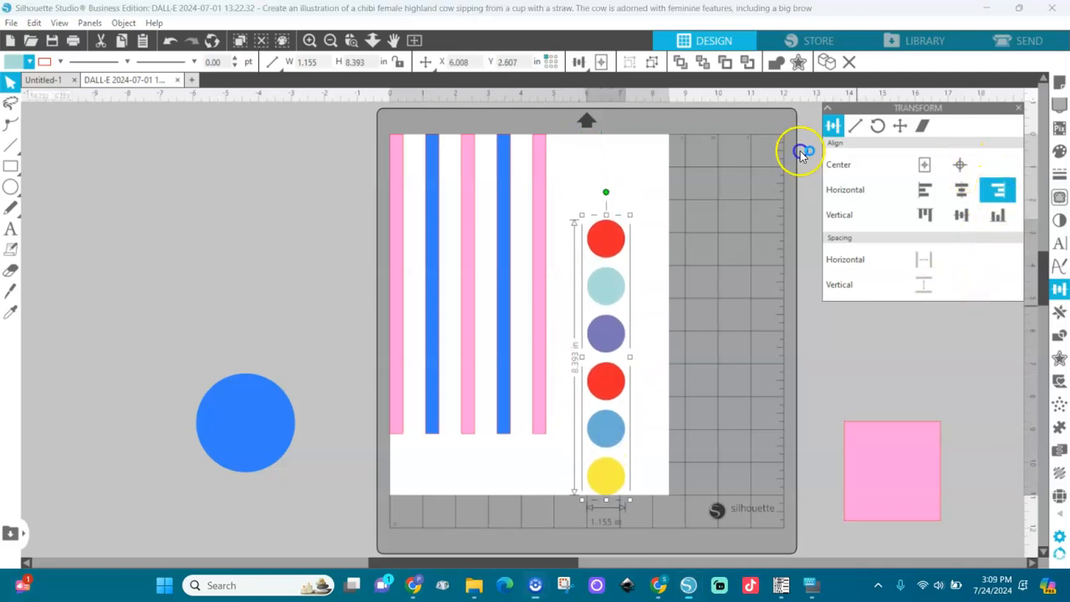
left_click(998, 190)
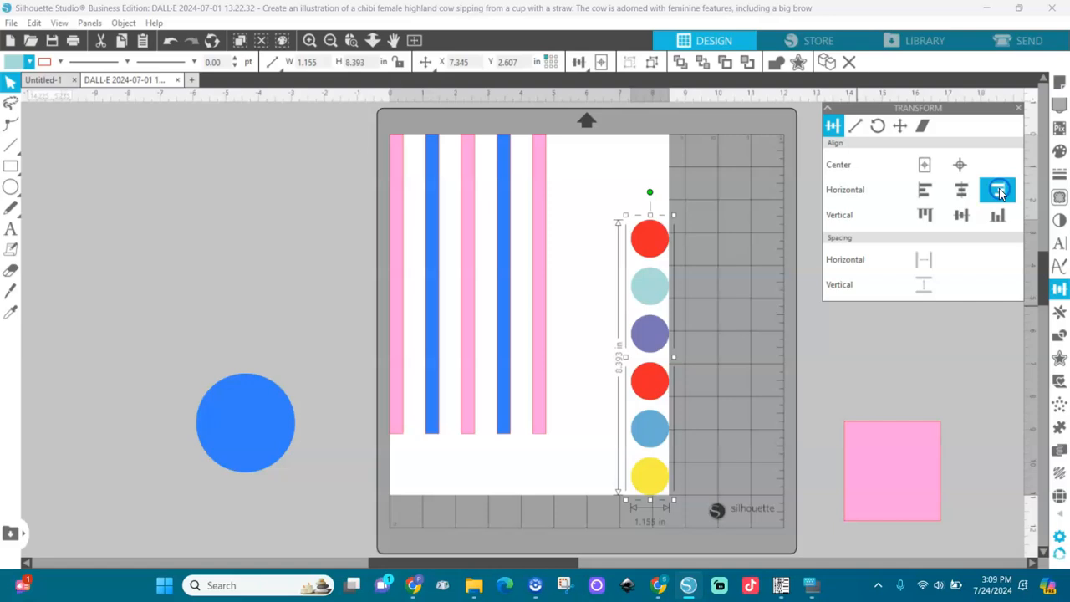
Step: Align the circle group to the page's left edge, then move it off the page to the right
left_click(924, 190)
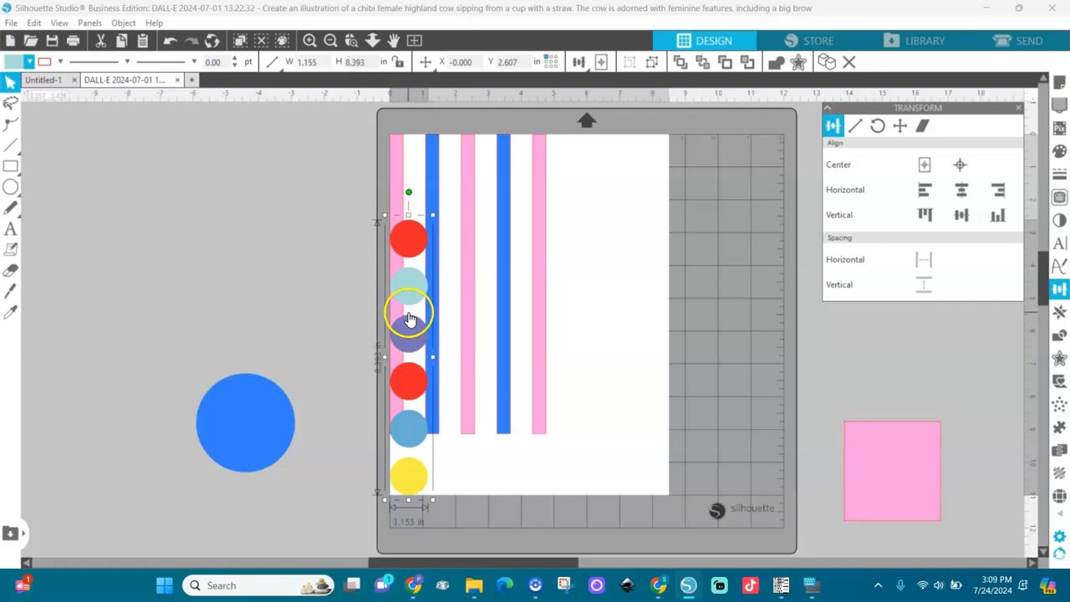
left_click_drag(409, 326, 790, 298)
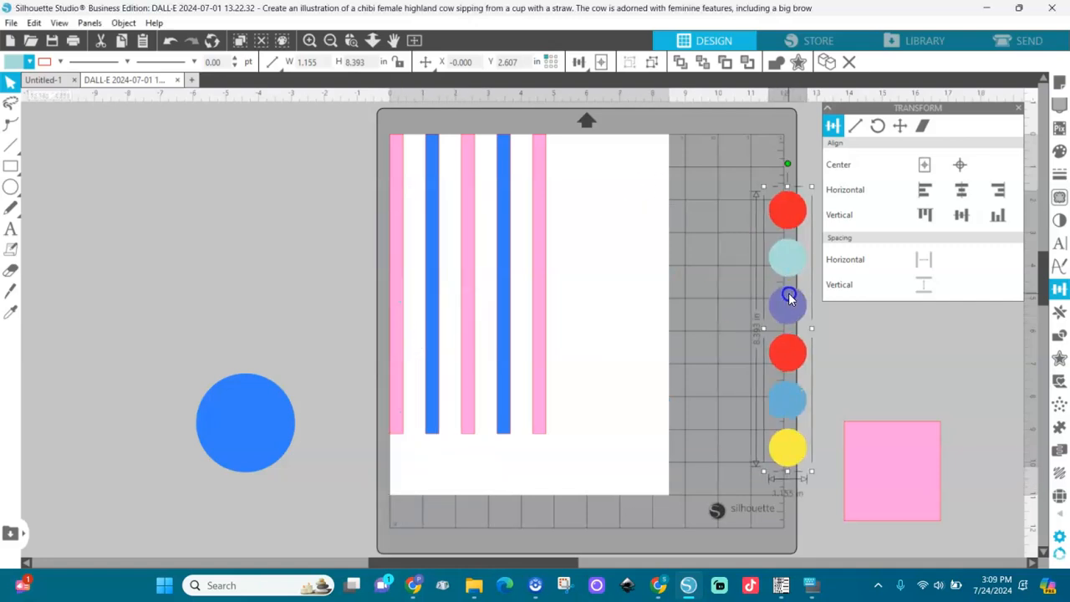
Step: Select the striped group on the page and ungroup it into individual strips
left_click(539, 238)
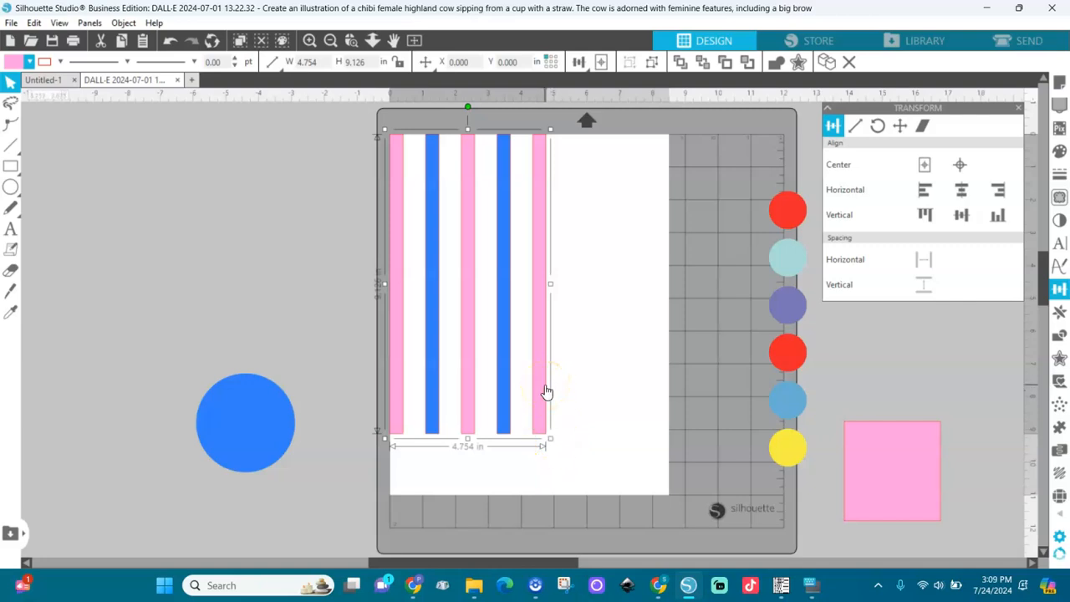
left_click(542, 361)
right_click(542, 360)
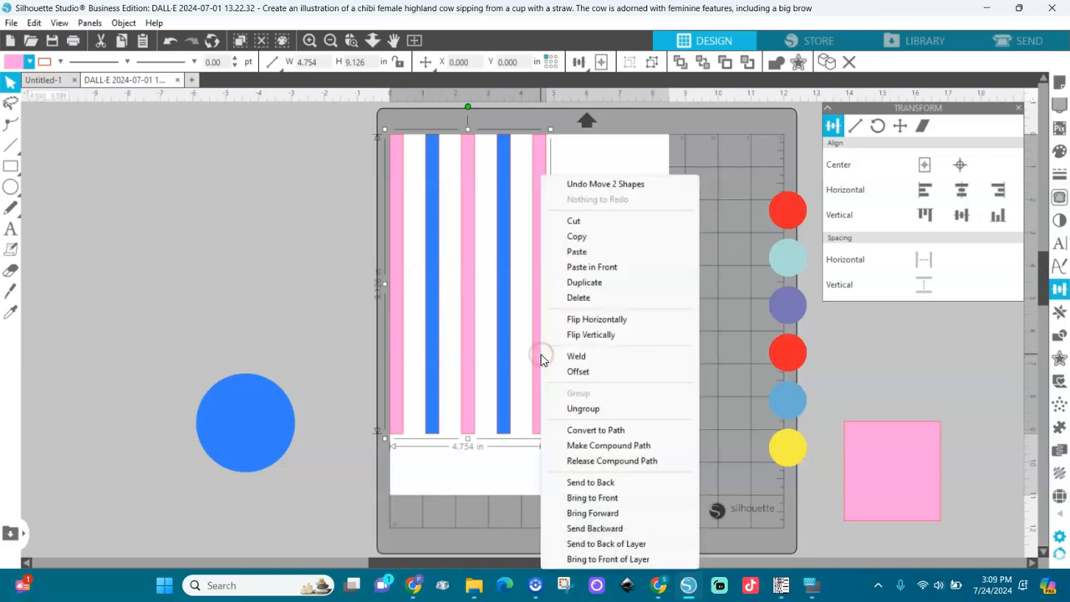
left_click(583, 409)
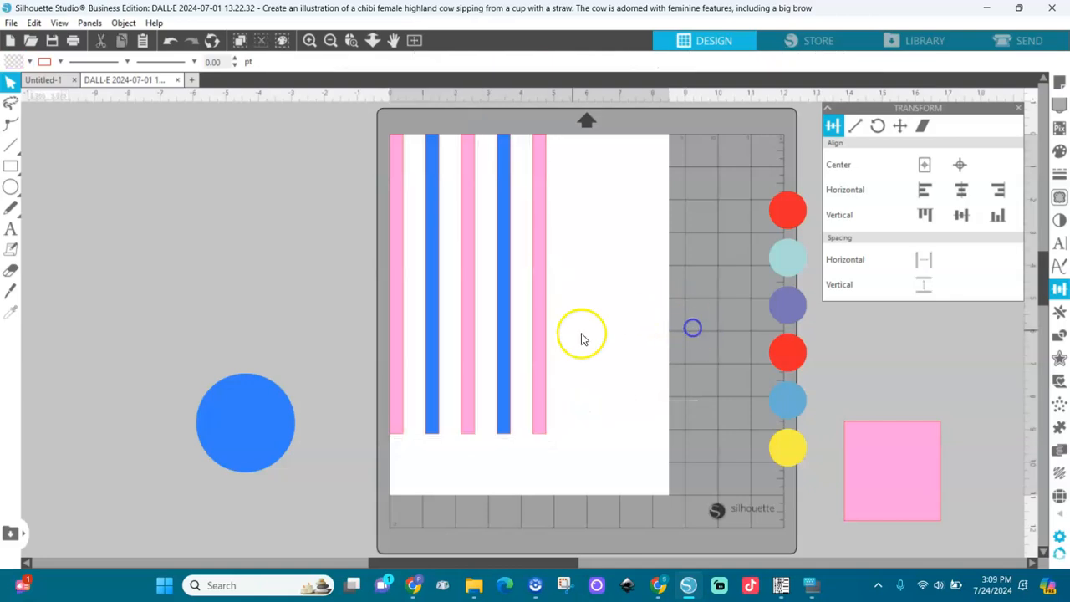
Step: Select all five strips and set their height to 11 in
left_click(542, 330)
left_click_drag(573, 101, 329, 490)
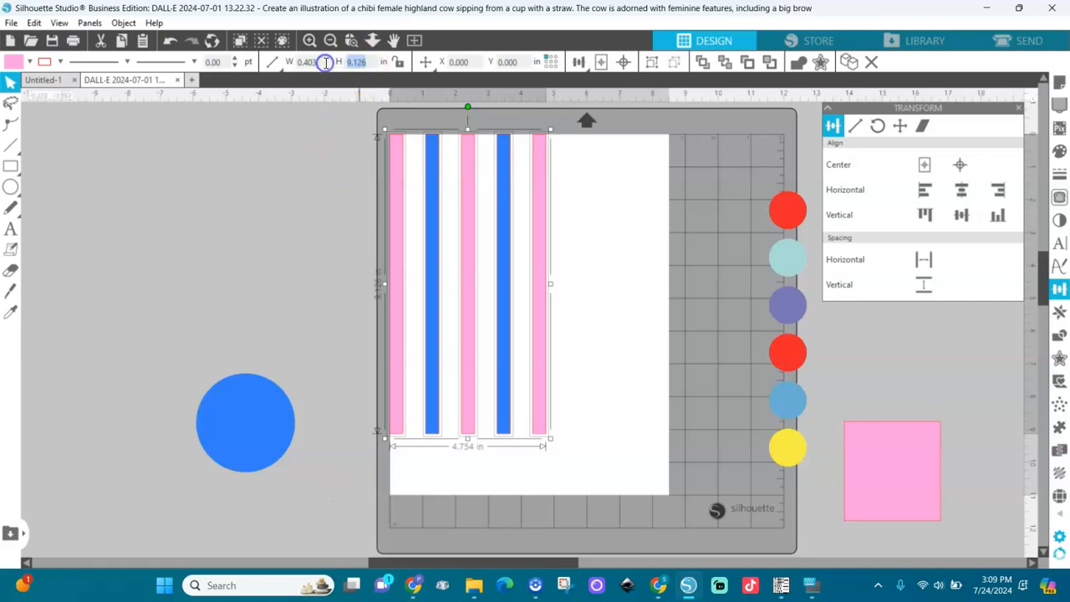
key("Return")
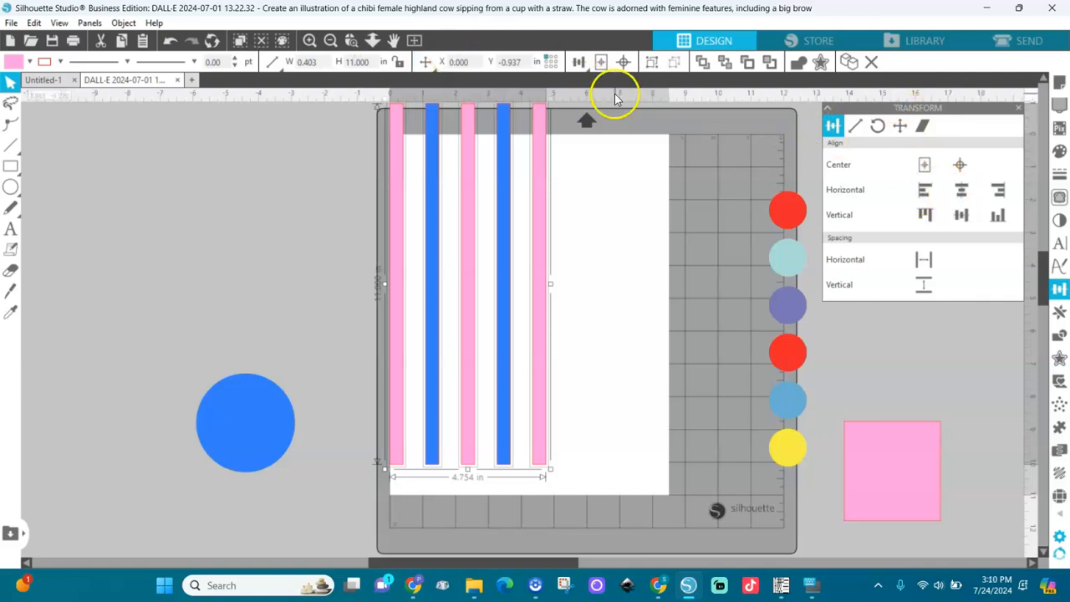
Step: Center the five strips on the page and align their left edges with each other
left_click(601, 63)
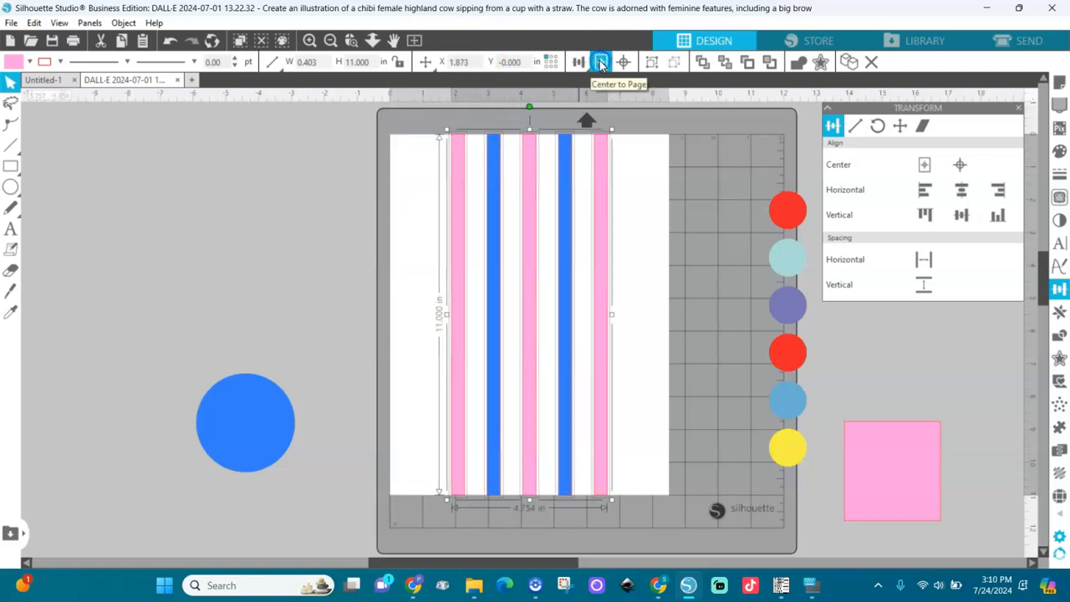
left_click(923, 191)
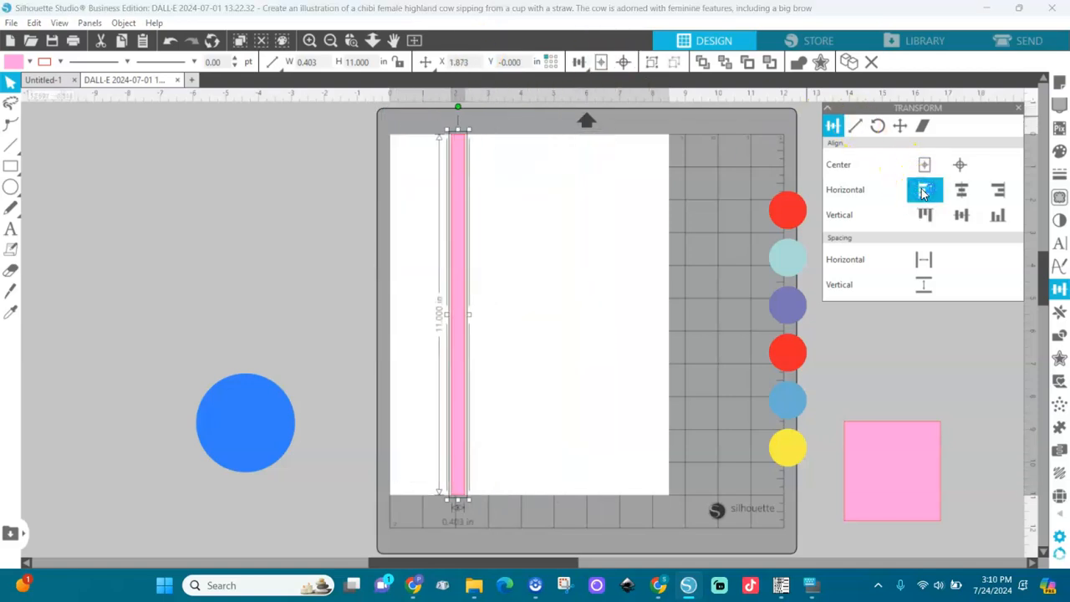
Step: Undo the strips' left alignment and align only the rightmost pink strip to the page's right and top edges
key("ctrl+z")
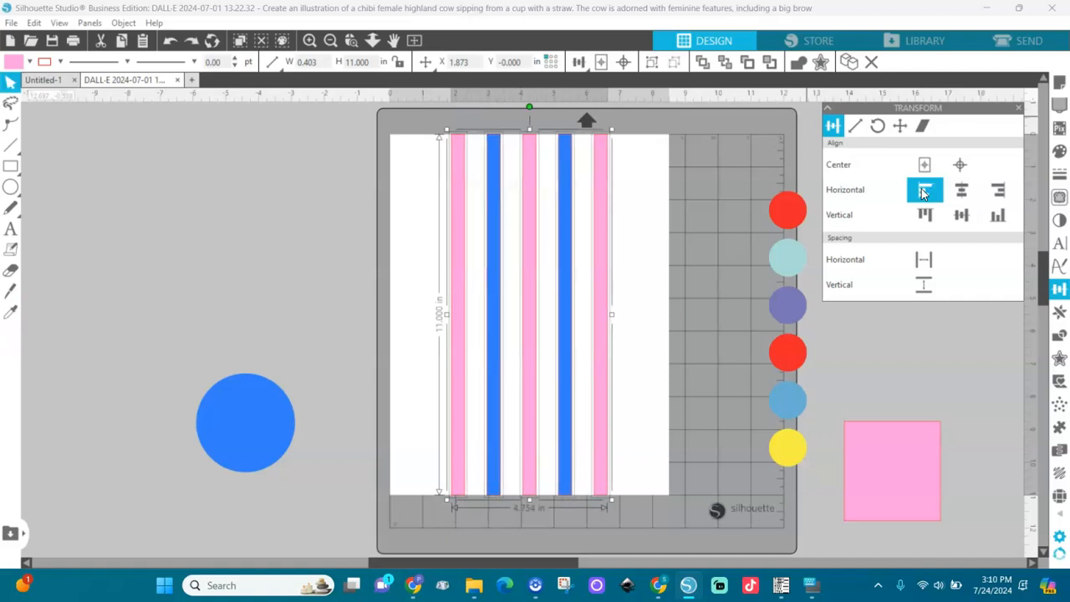
left_click(697, 232)
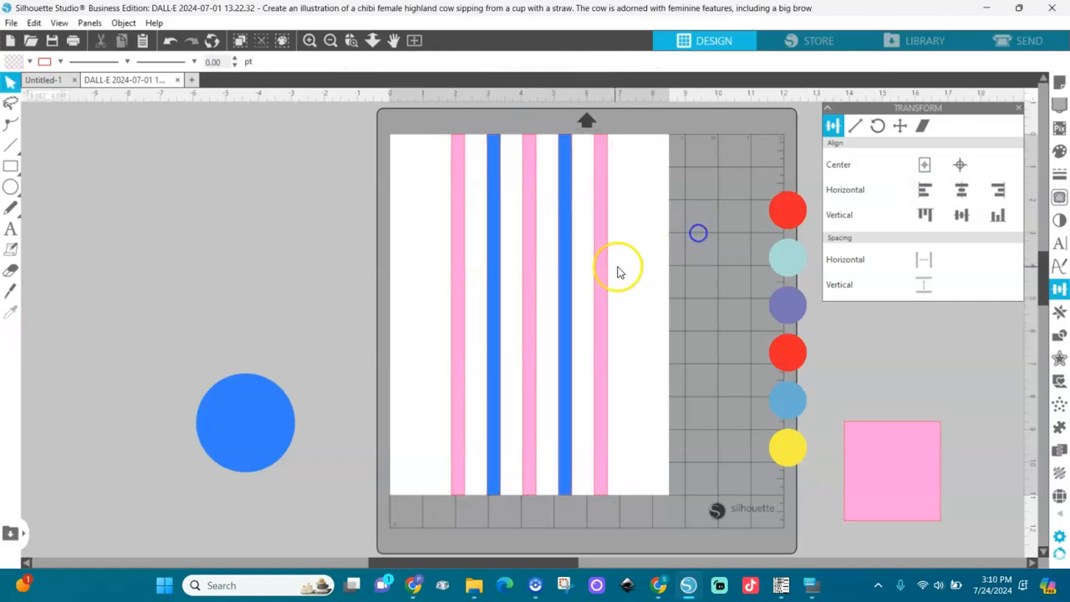
left_click_drag(603, 284, 656, 280)
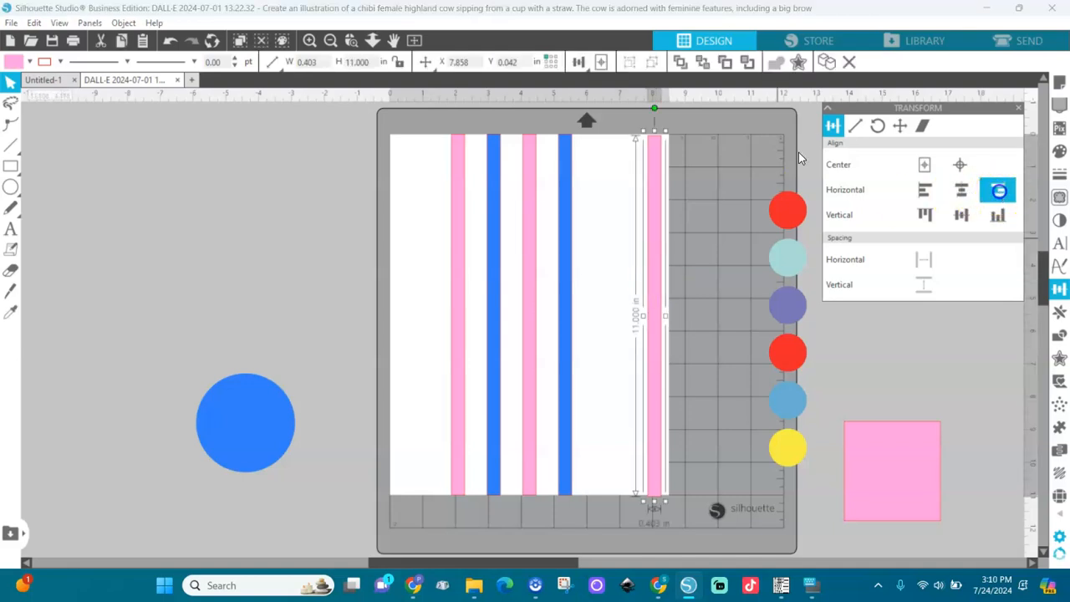
left_click(997, 191)
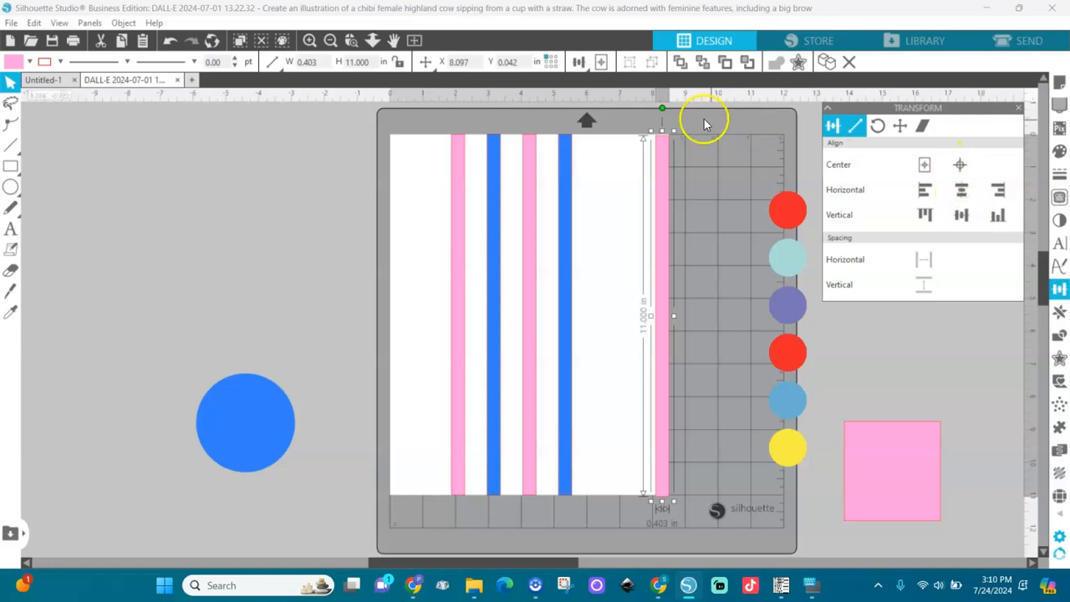
left_click(601, 62)
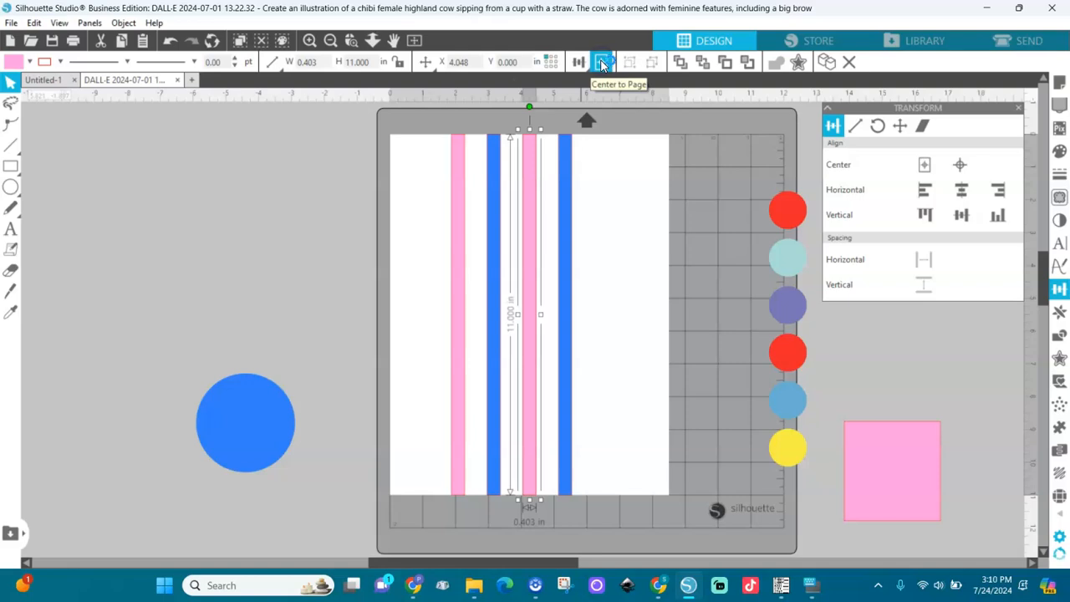
key("ctrl+z")
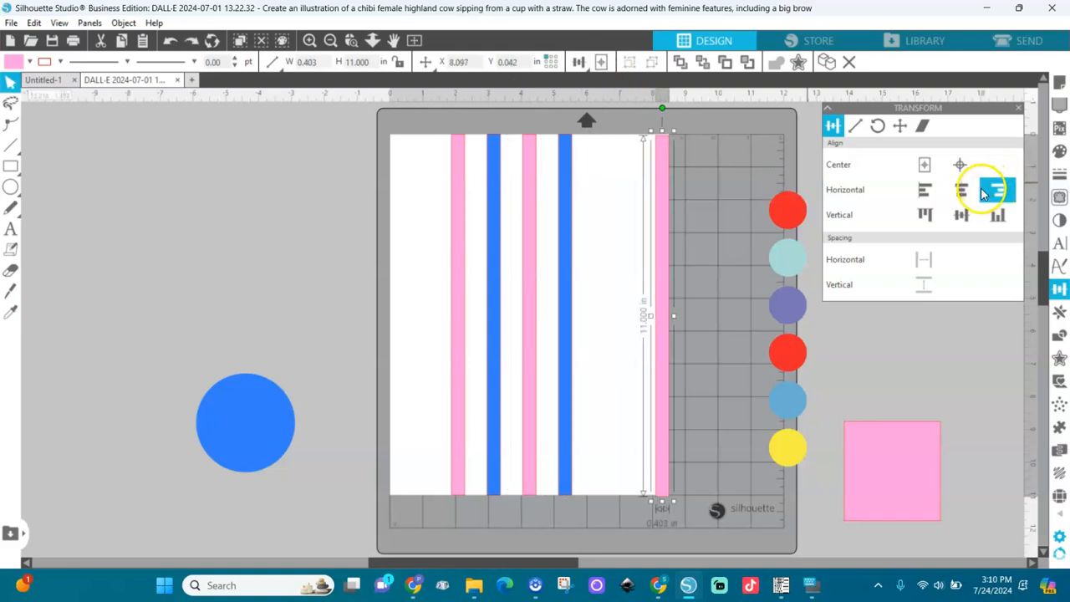
left_click(925, 216)
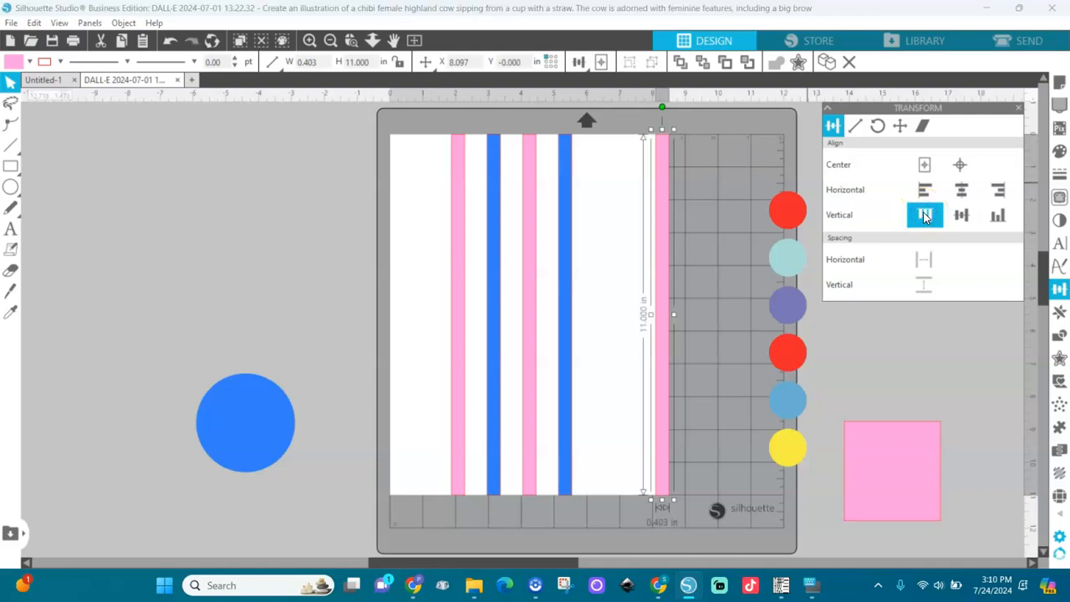
Step: Align the leftmost pink strip to the page's left edge
left_click_drag(678, 186, 456, 224)
left_click(931, 195)
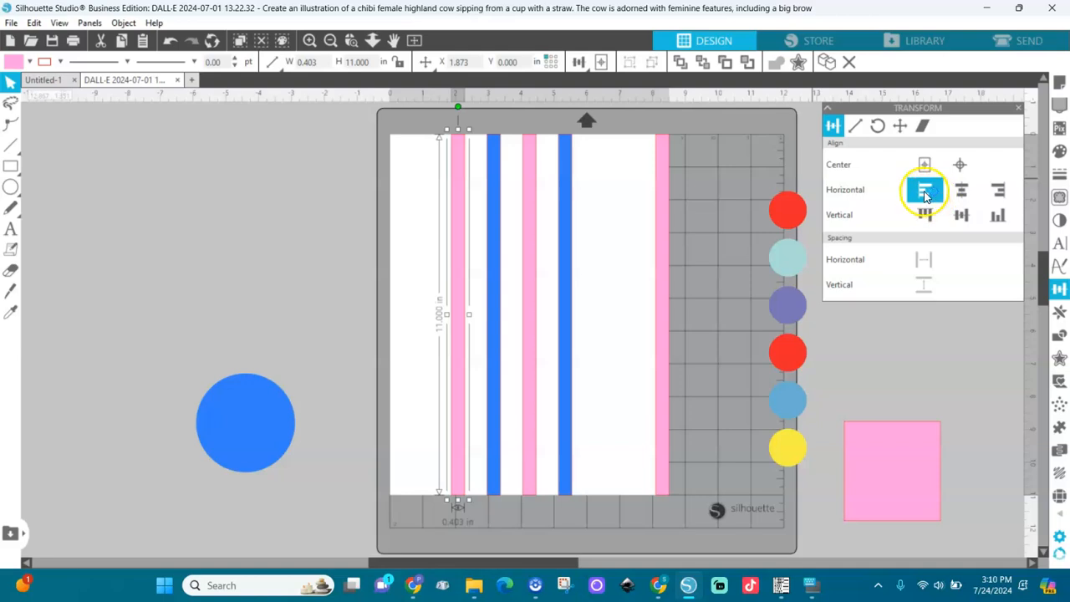
left_click(925, 195)
Step: Select all five strips and space them evenly in the horizontal direction across the page
left_click_drag(577, 99, 322, 516)
left_click(969, 165)
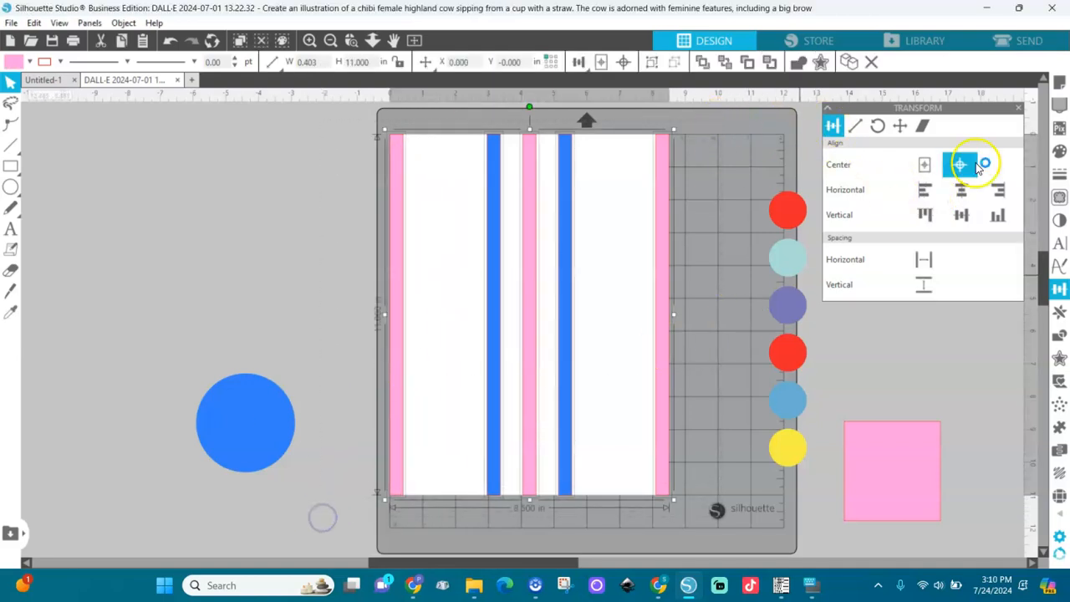
left_click(922, 261)
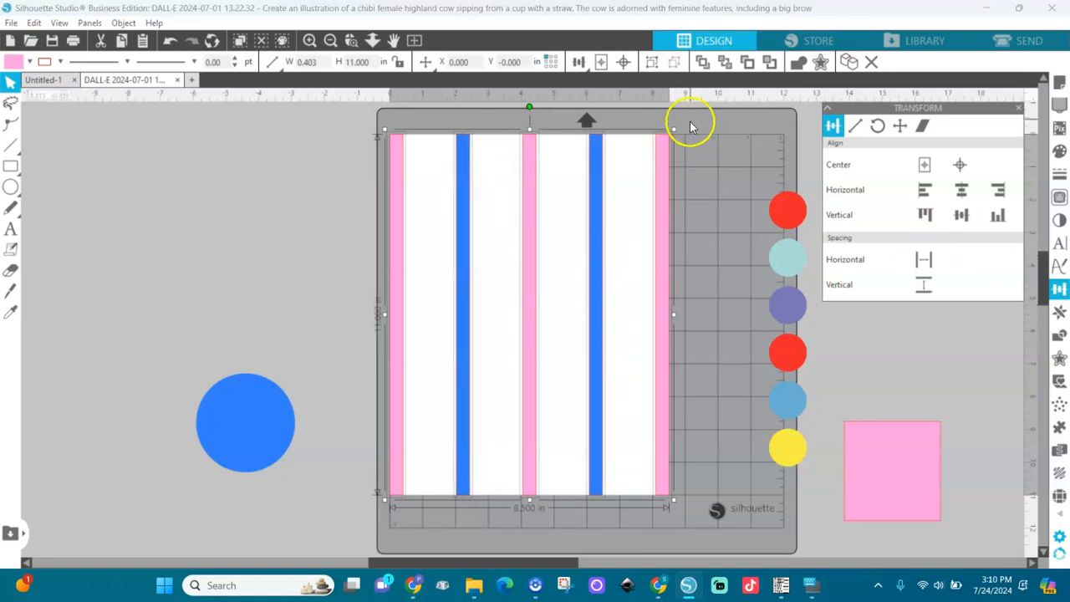
Step: Group the five strips and move the group off the page to the left
left_click_drag(699, 115, 223, 535)
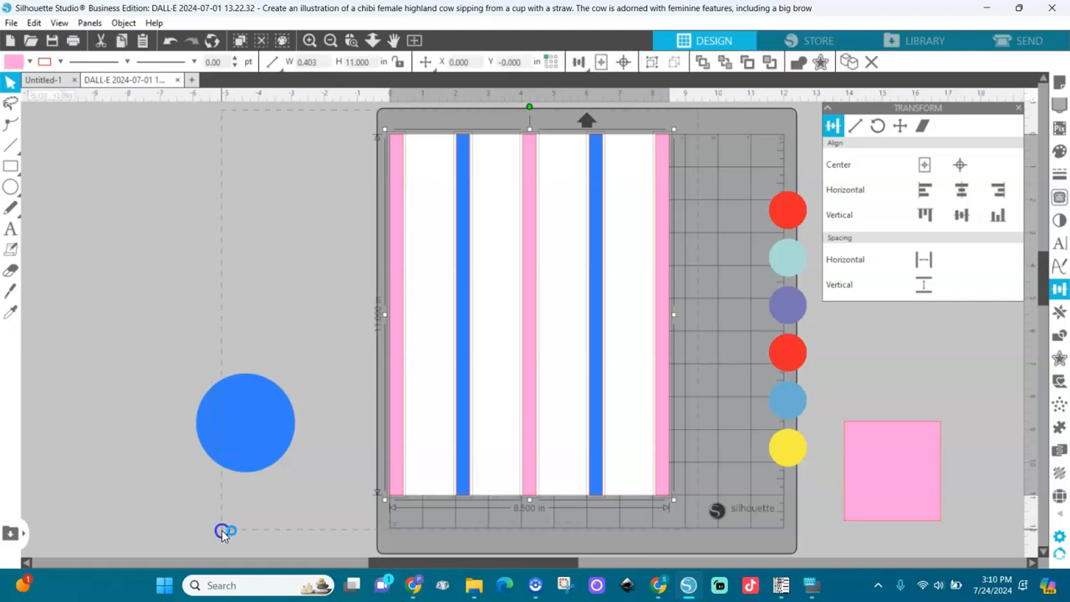
key("ctrl+g")
left_click_drag(602, 282, 221, 305)
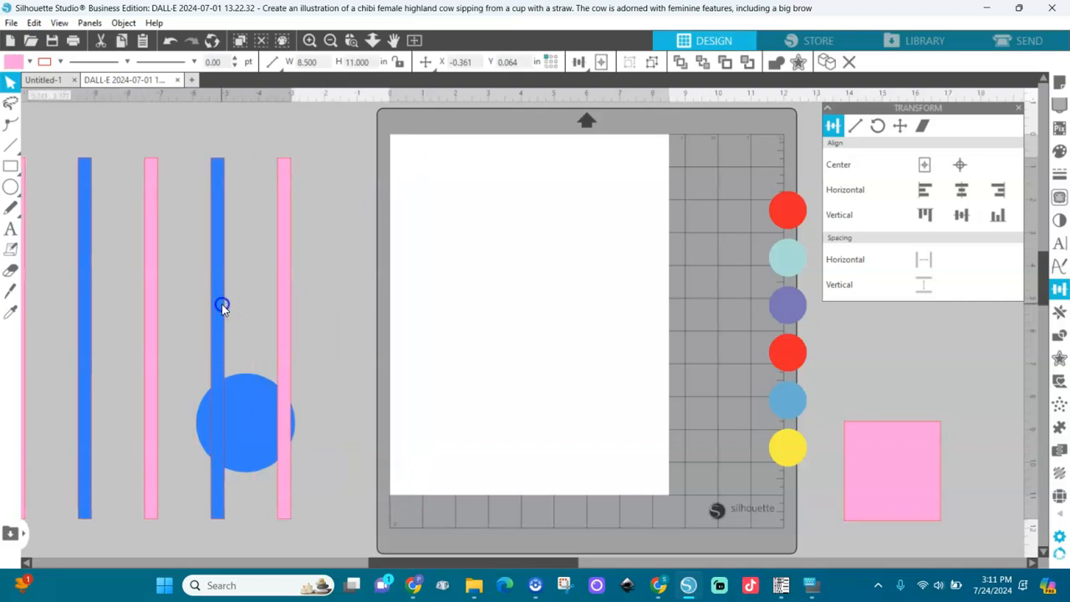
Step: Scale the circle group proportionally to a height of 10.998 in and align it to the page's right and top edges
left_click(794, 275)
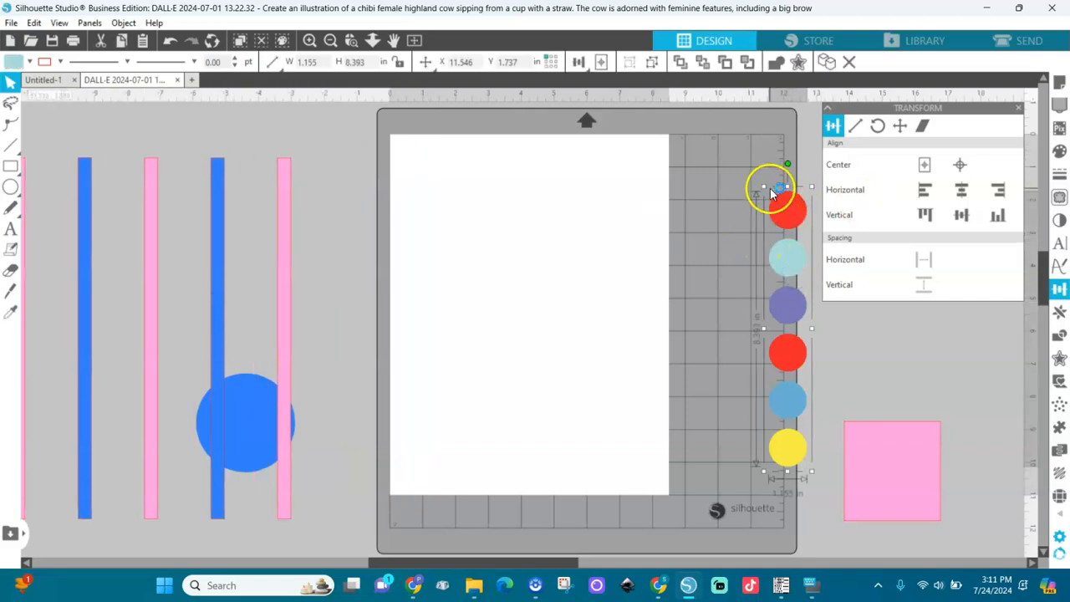
left_click_drag(764, 188, 759, 170)
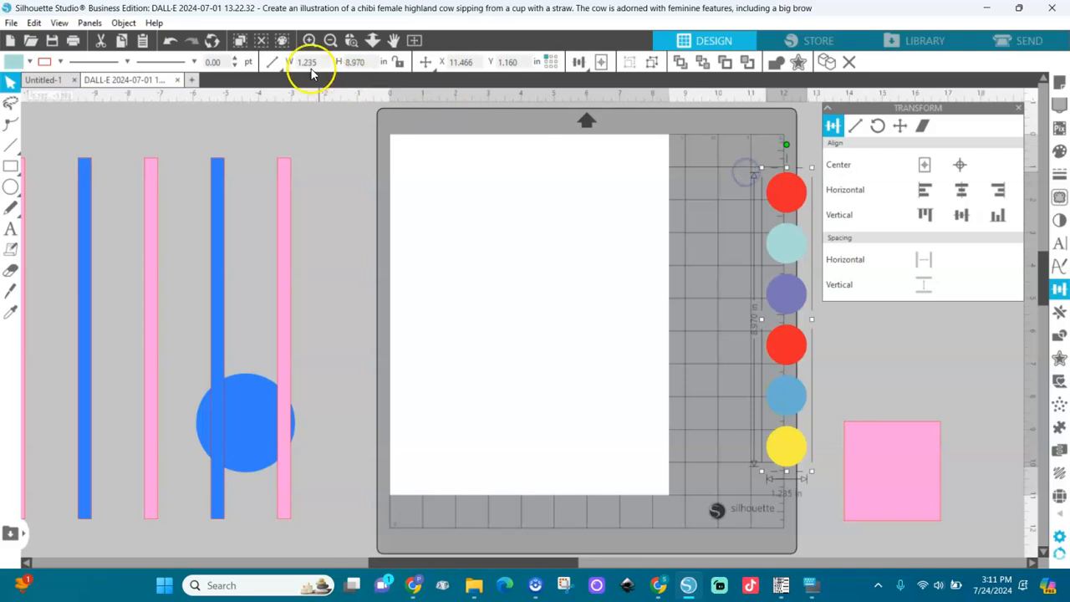
left_click(368, 61)
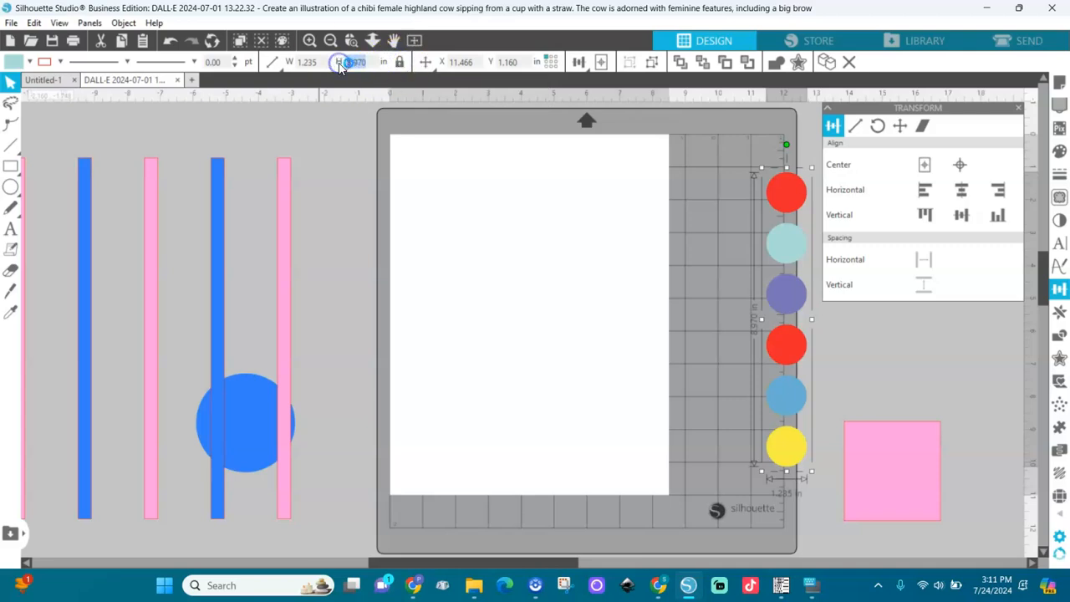
key("Return")
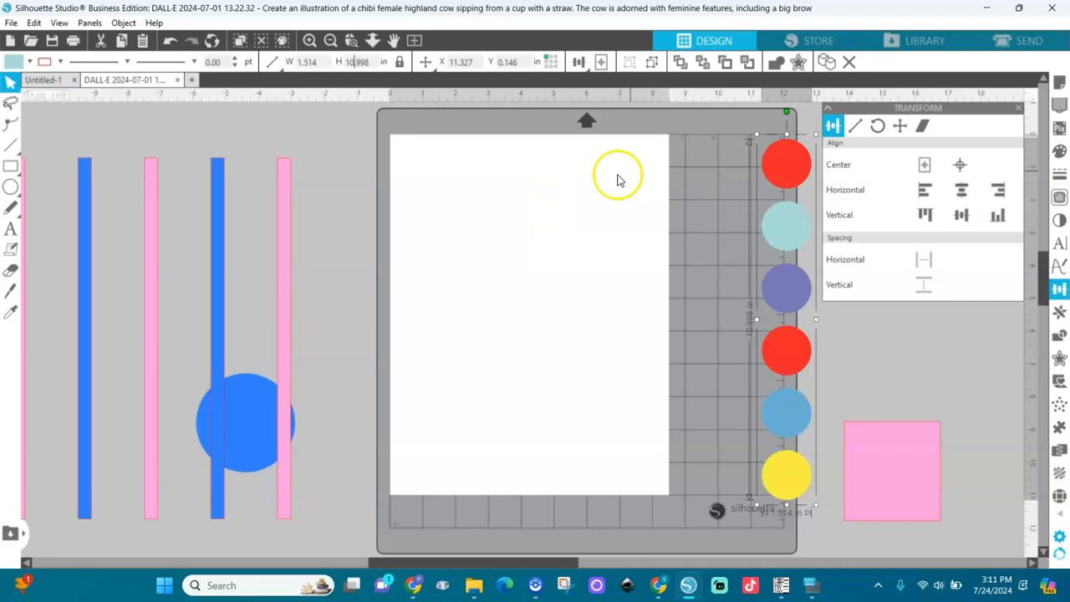
left_click(997, 190)
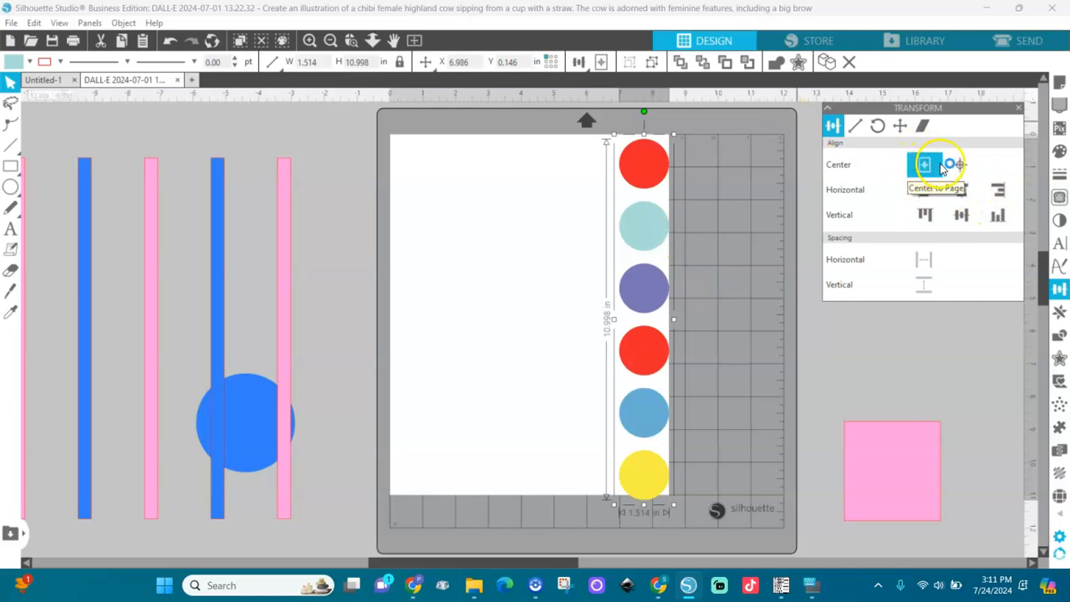
left_click(926, 214)
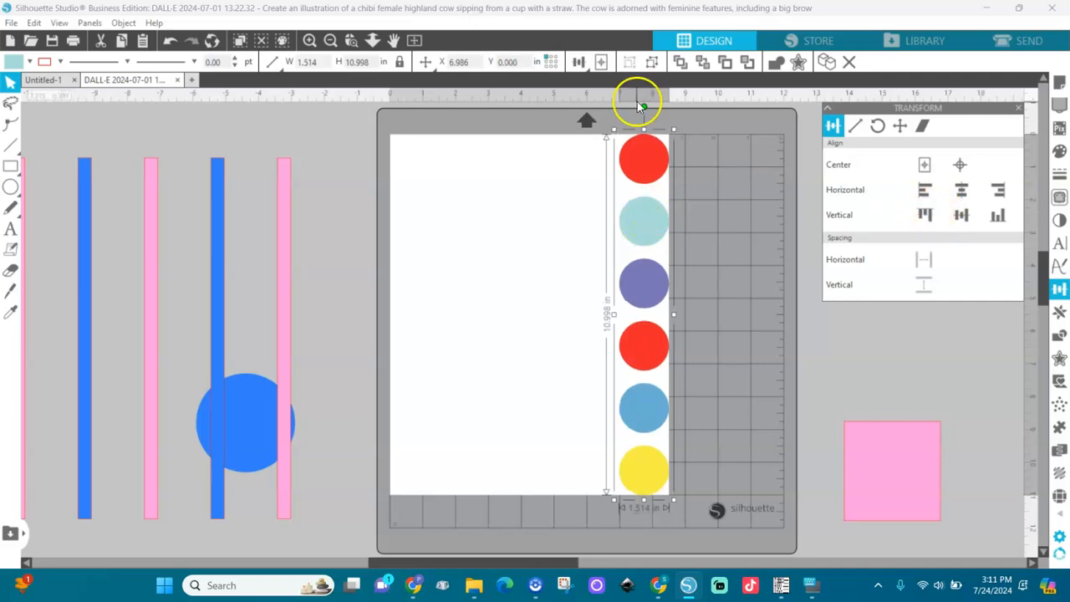
Step: Duplicate the circle column and align the copy to the page's left edge
left_click(826, 62)
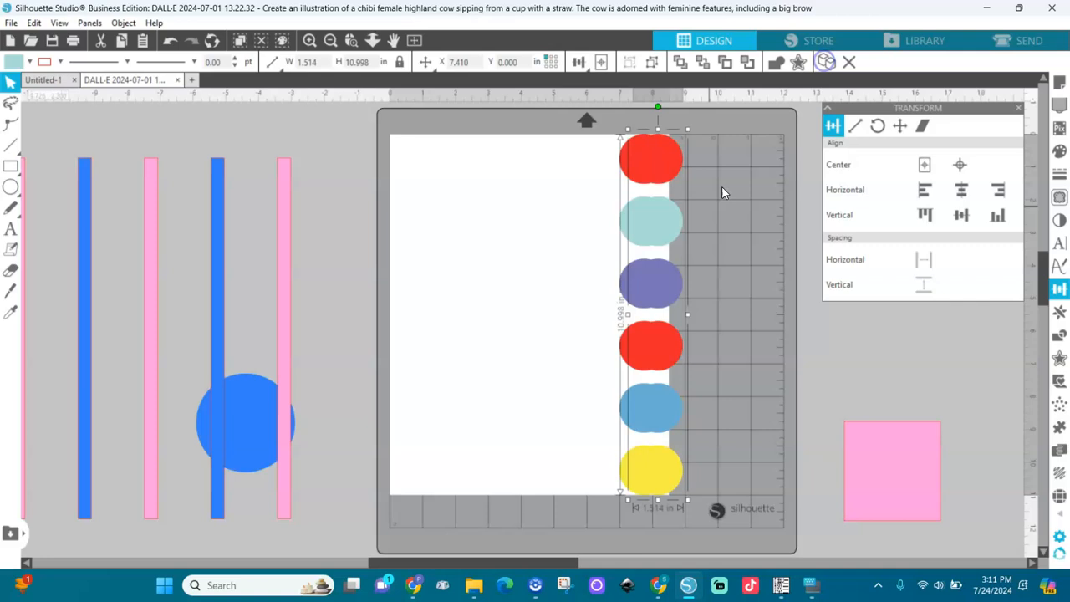
left_click(926, 191)
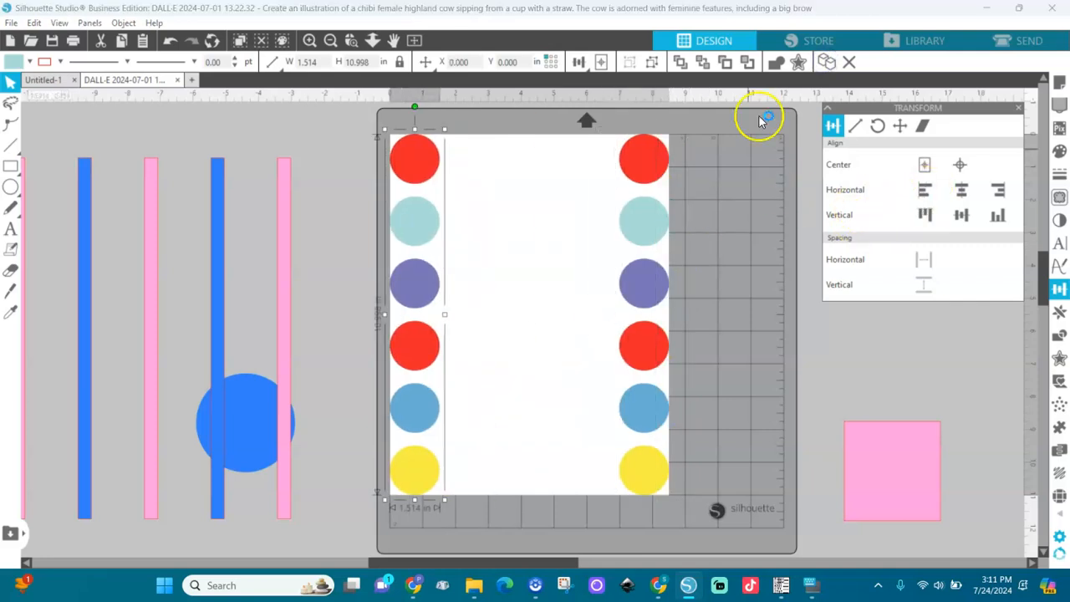
Step: Make five more copies of the left circle column and space all seven columns evenly in the horizontal direction
left_click(831, 64)
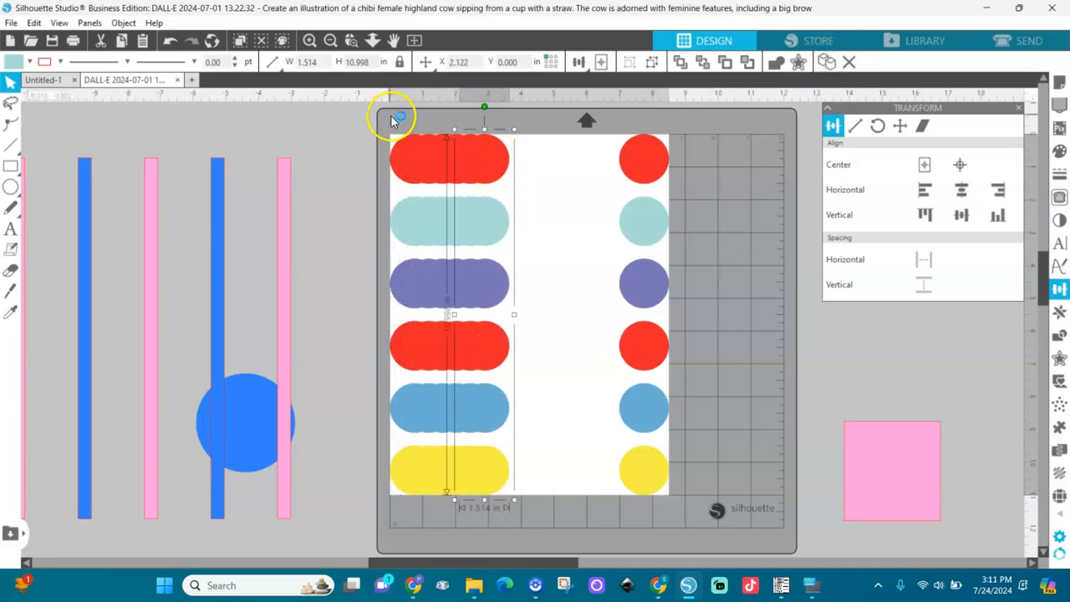
left_click_drag(364, 123, 772, 528)
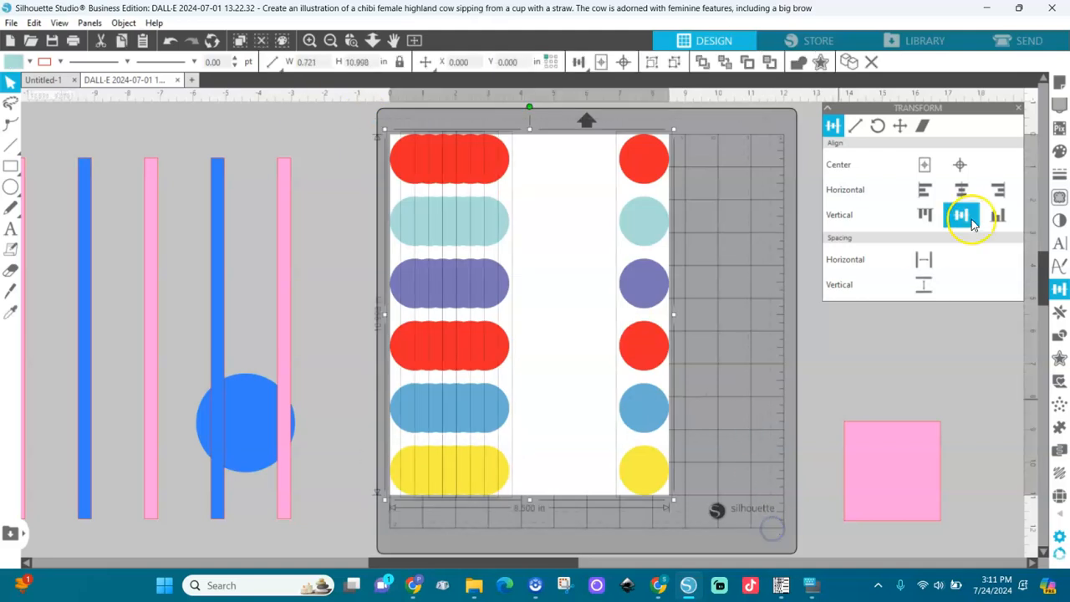
left_click(926, 266)
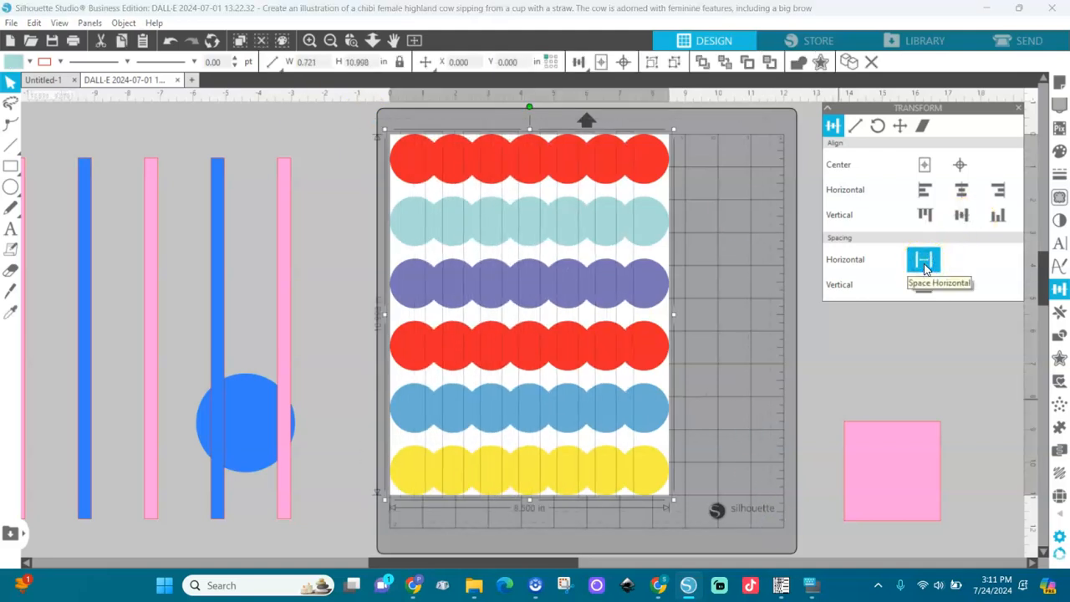
Step: Delete the second circle column from the right and space the remaining six columns evenly in the horizontal direction
left_click(719, 215)
left_click(606, 232)
key("Delete")
left_click_drag(726, 115, 354, 521)
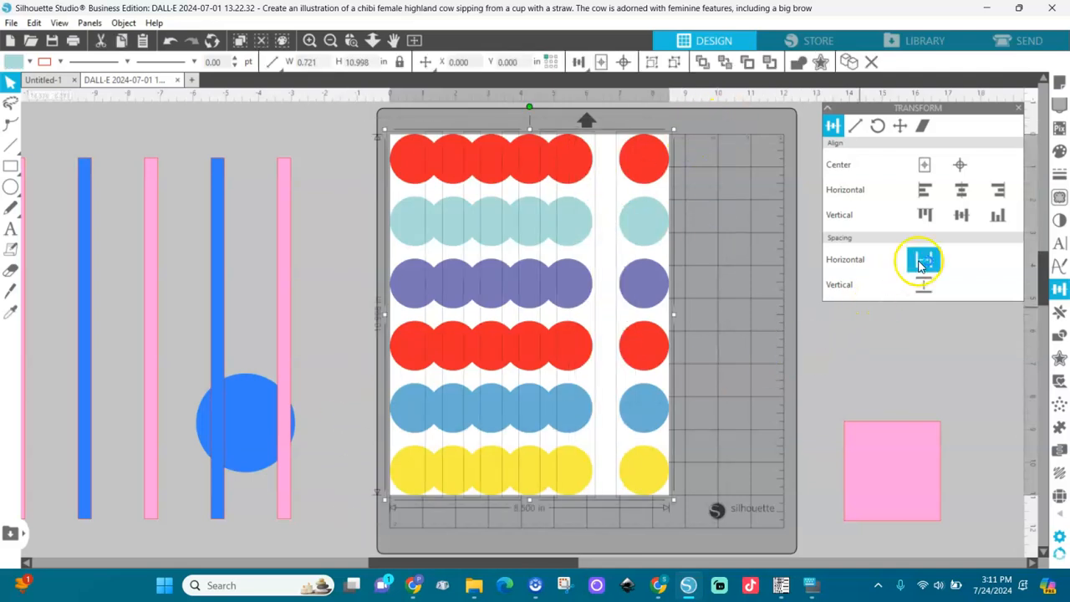
left_click(920, 265)
Step: Delete one more circle column beside the rightmost one and space the remaining five columns evenly across the page
left_click(723, 251)
left_click(596, 226)
key("Delete")
left_click_drag(733, 113, 368, 540)
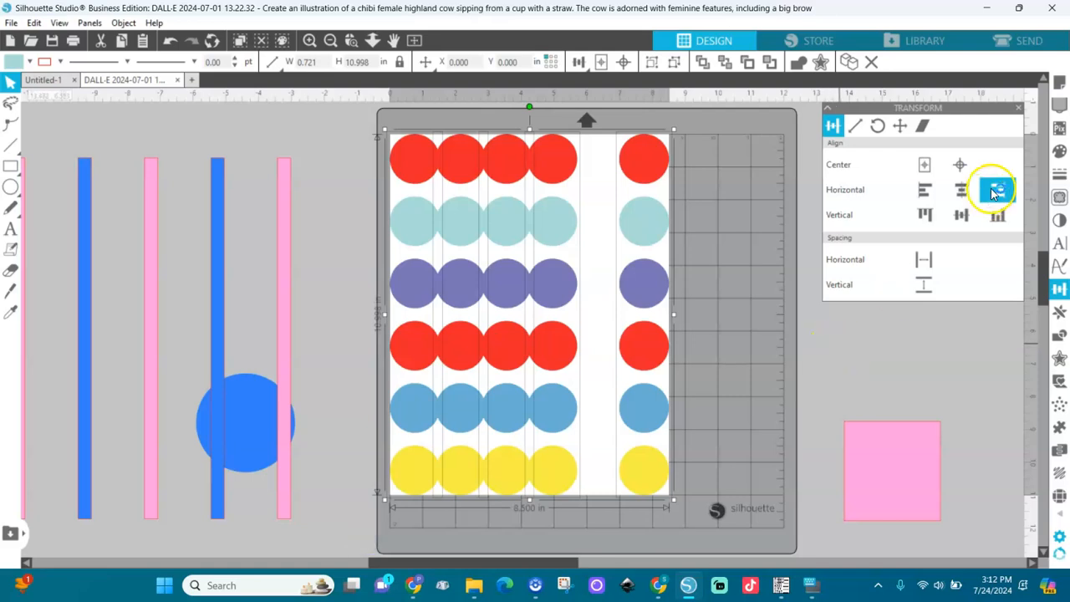
left_click(922, 264)
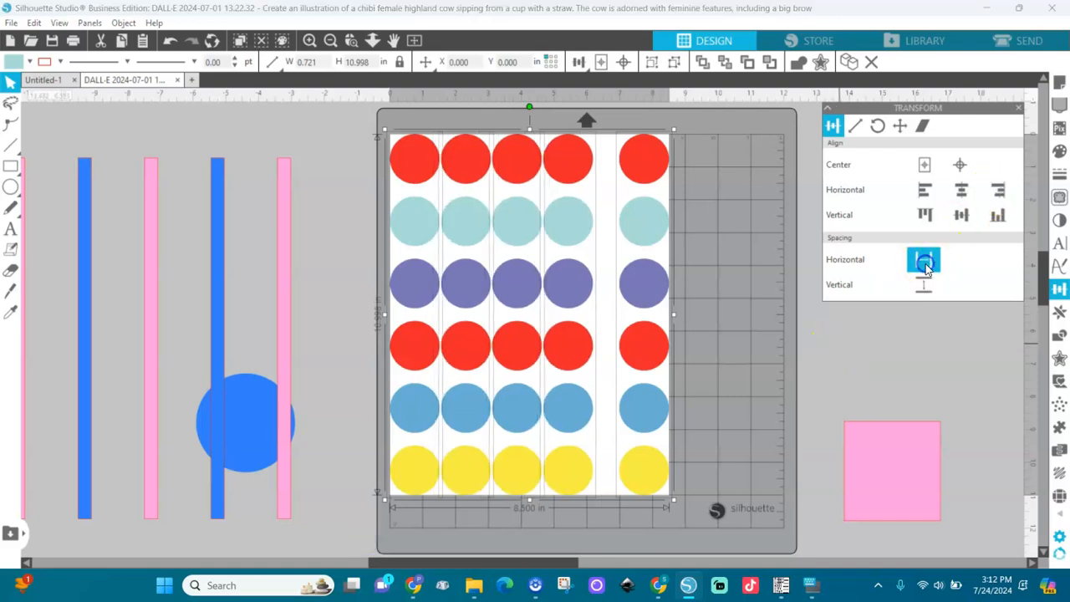
left_click(722, 341)
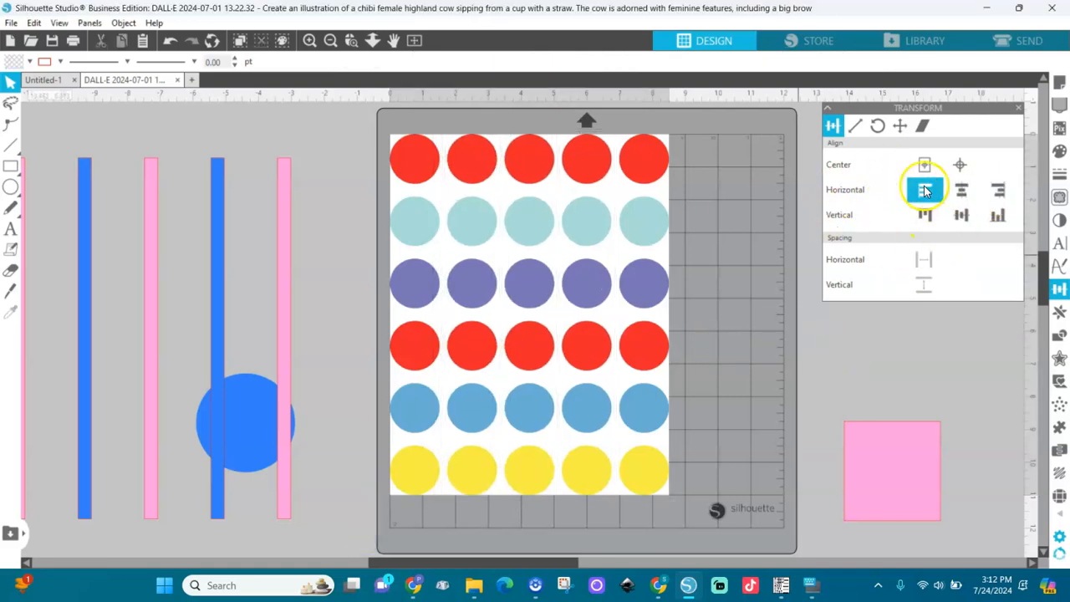